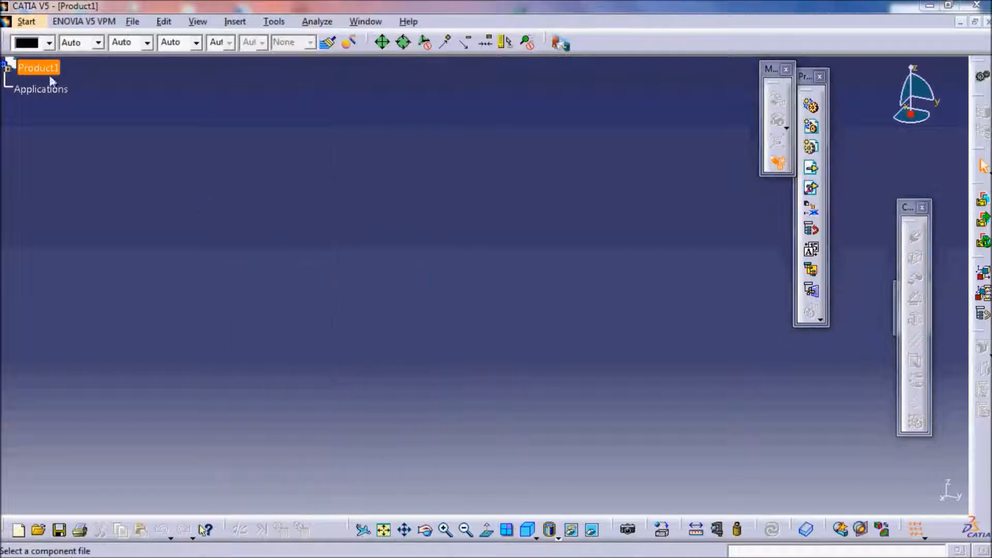
Insert the existing components ij_pt2 and uj_pt1 from the universal_joint folder into Product1
{"action": "left_click", "coordinate": [417, 182]}
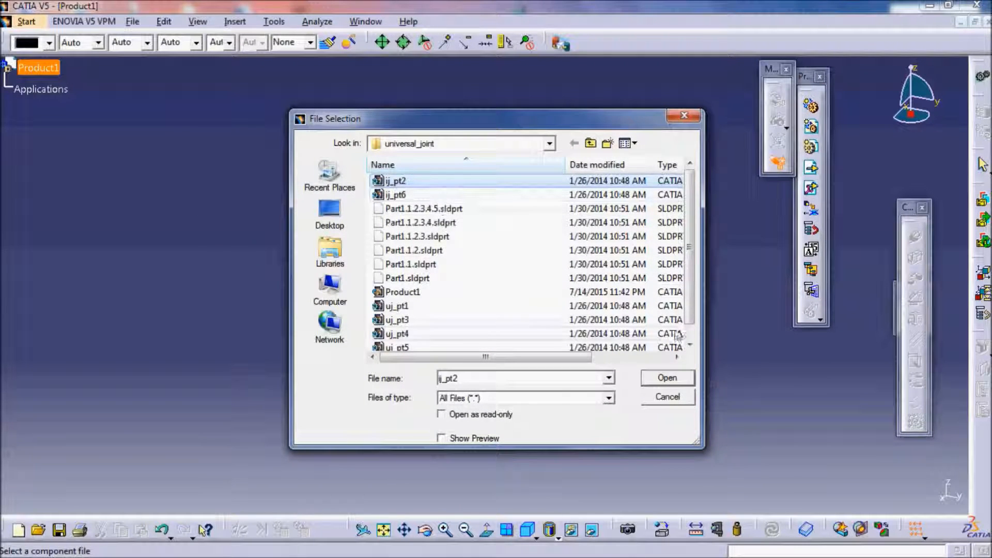
{"action": "left_click", "coordinate": [667, 378]}
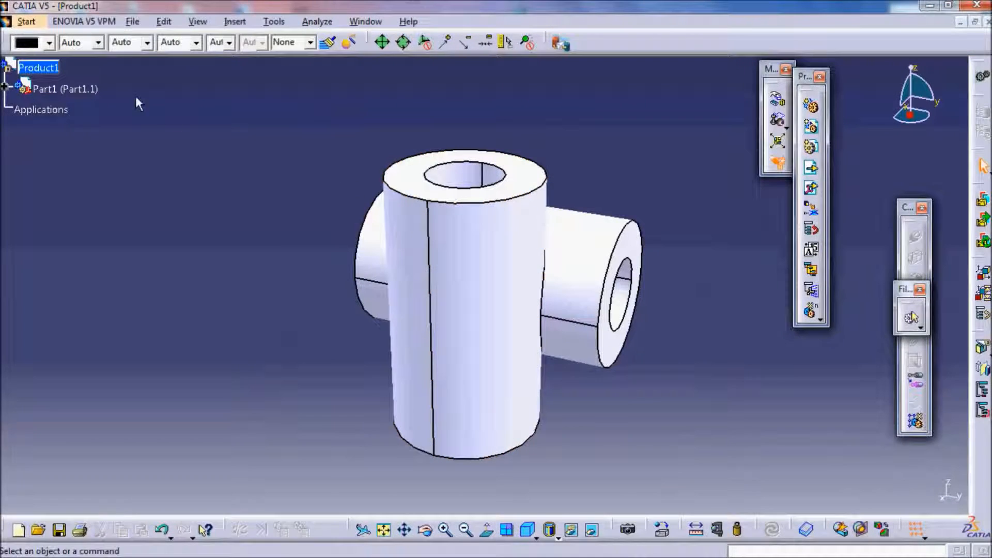
{"action": "left_click", "coordinate": [234, 22]}
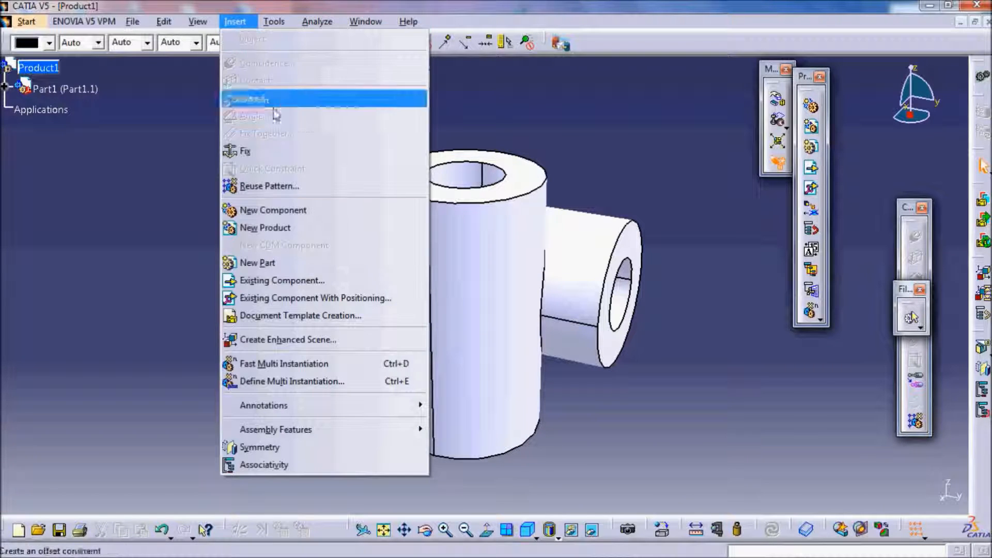
{"action": "left_click", "coordinate": [296, 280]}
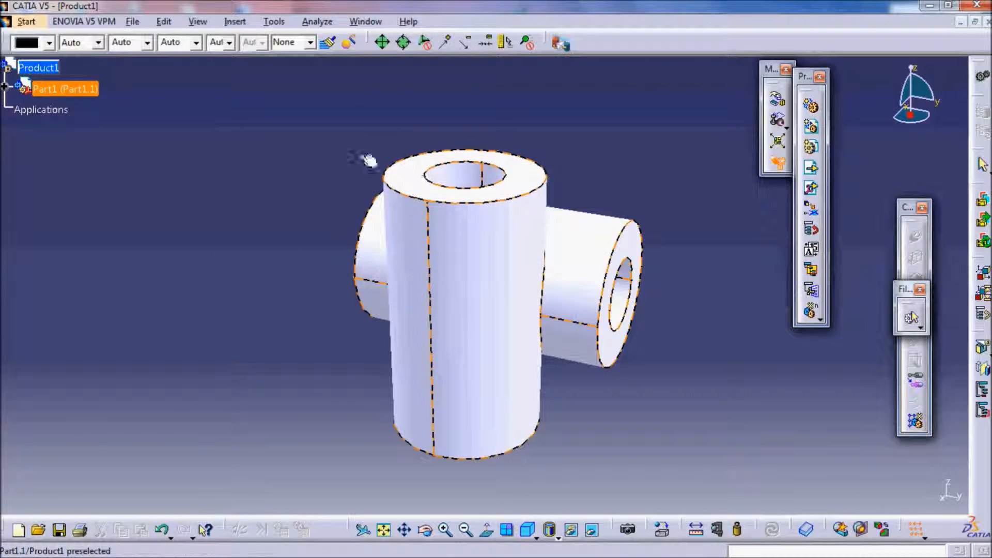
{"action": "left_click", "coordinate": [32, 68]}
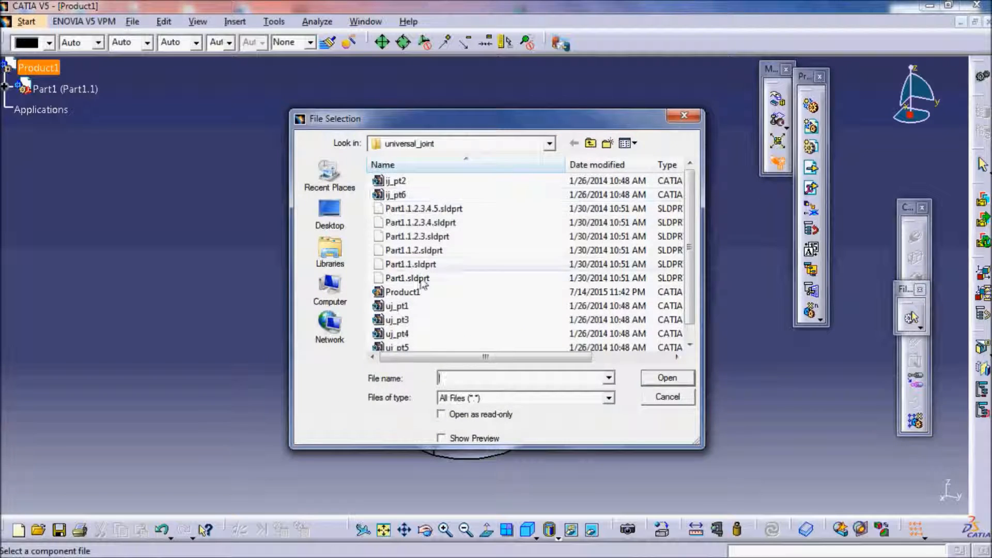
{"action": "left_click", "coordinate": [414, 309]}
{"action": "left_click", "coordinate": [667, 378]}
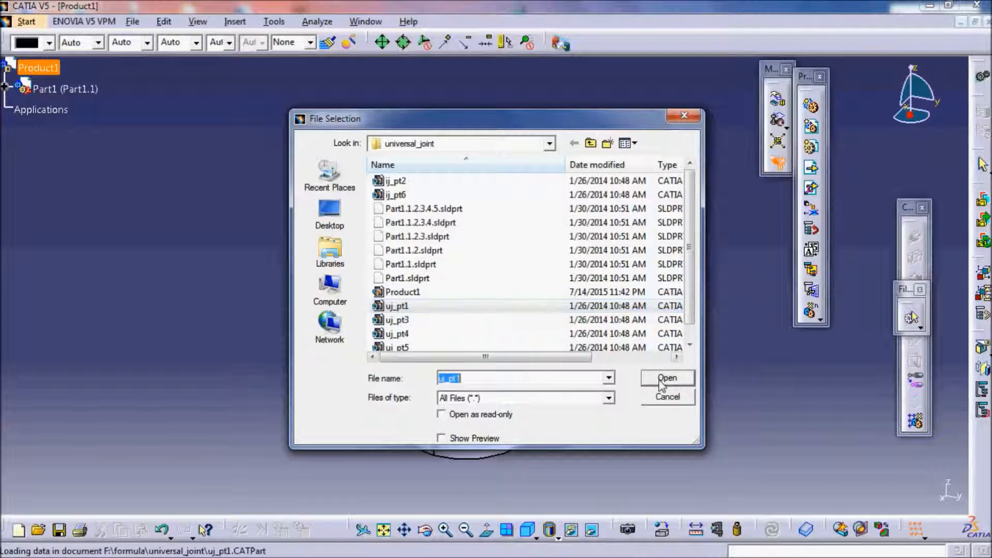
Insert a second instance of the uj_pt1 fork into Product1 as an existing component
{"action": "left_click", "coordinate": [224, 23]}
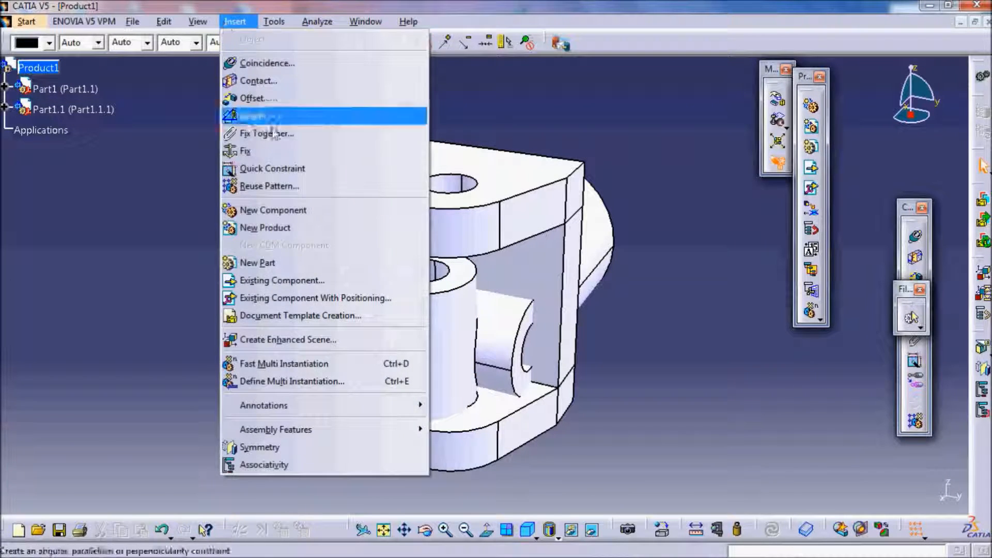
{"action": "left_click", "coordinate": [279, 279]}
{"action": "left_click", "coordinate": [65, 69]}
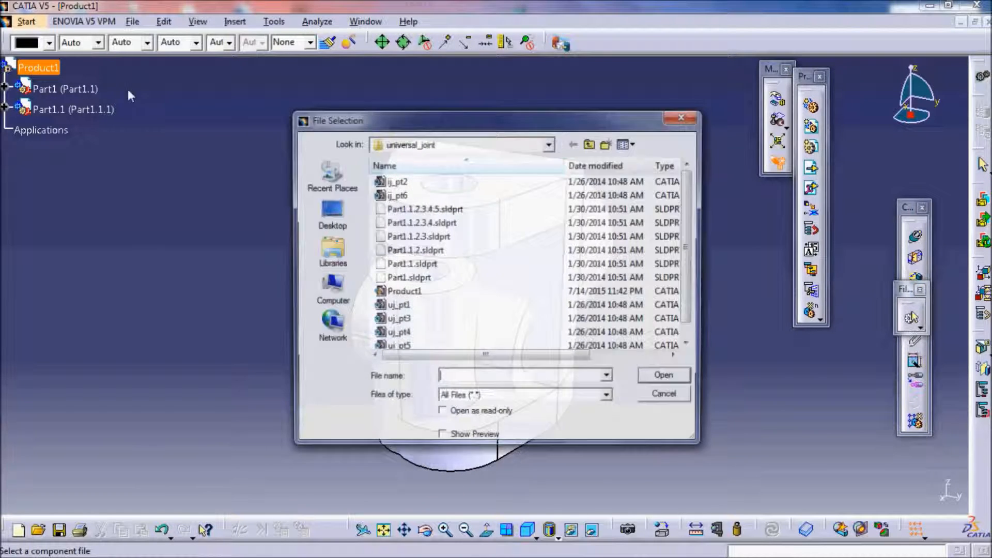
{"action": "left_click", "coordinate": [527, 309]}
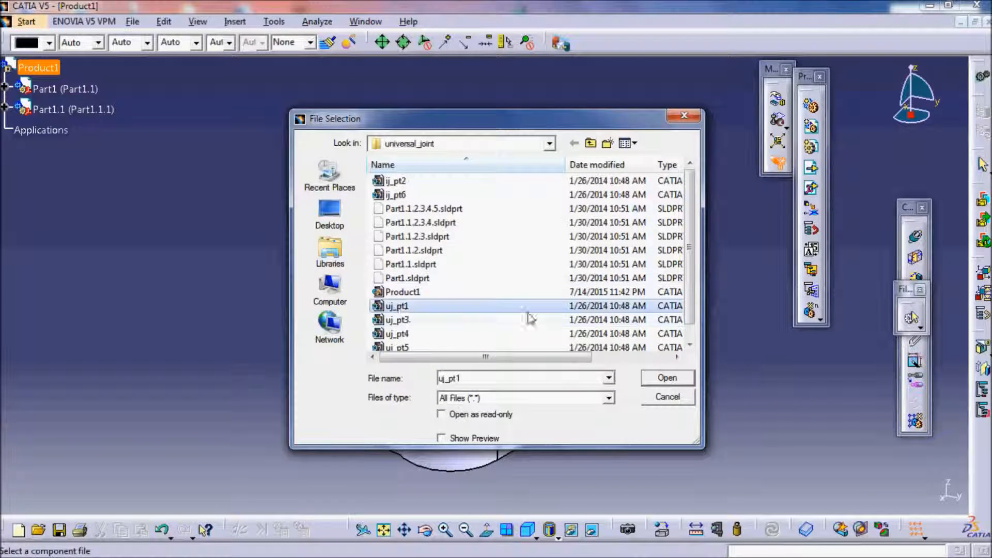
{"action": "left_click", "coordinate": [661, 379]}
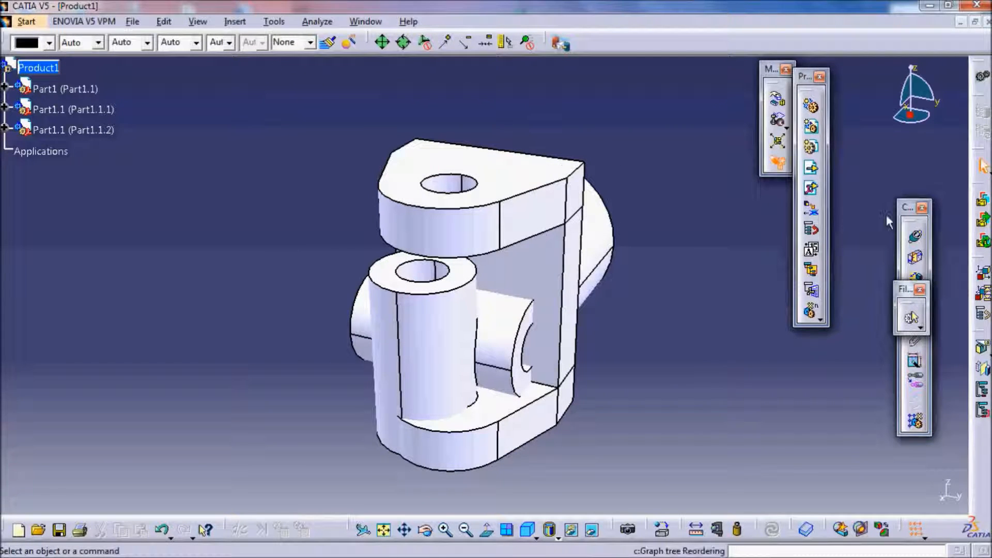
Add a coincidence constraint between the second fork's hole axis and the cross's vertical tube axis, and update the assembly
{"action": "left_click", "coordinate": [915, 237]}
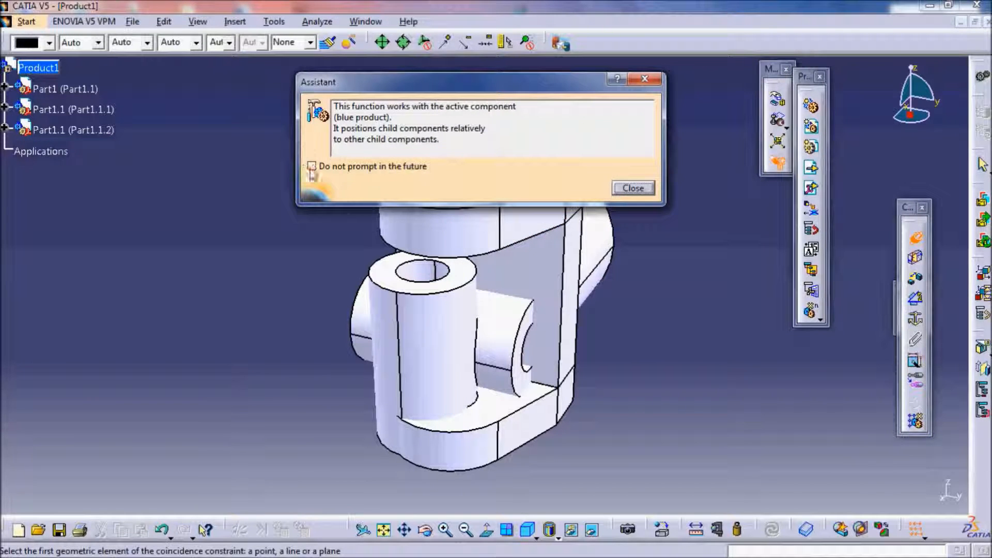
{"action": "left_click", "coordinate": [634, 188]}
{"action": "left_click", "coordinate": [442, 235]}
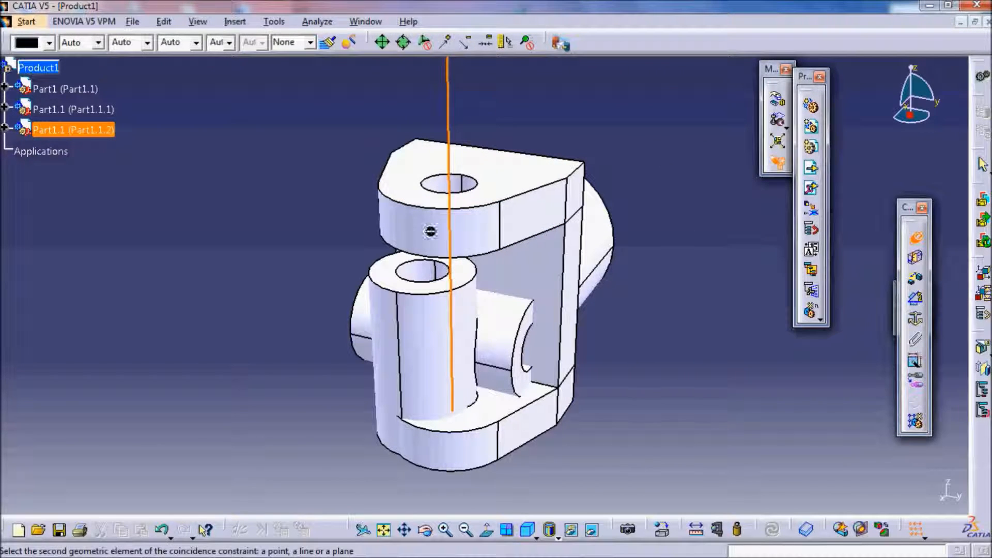
{"action": "left_click", "coordinate": [434, 310]}
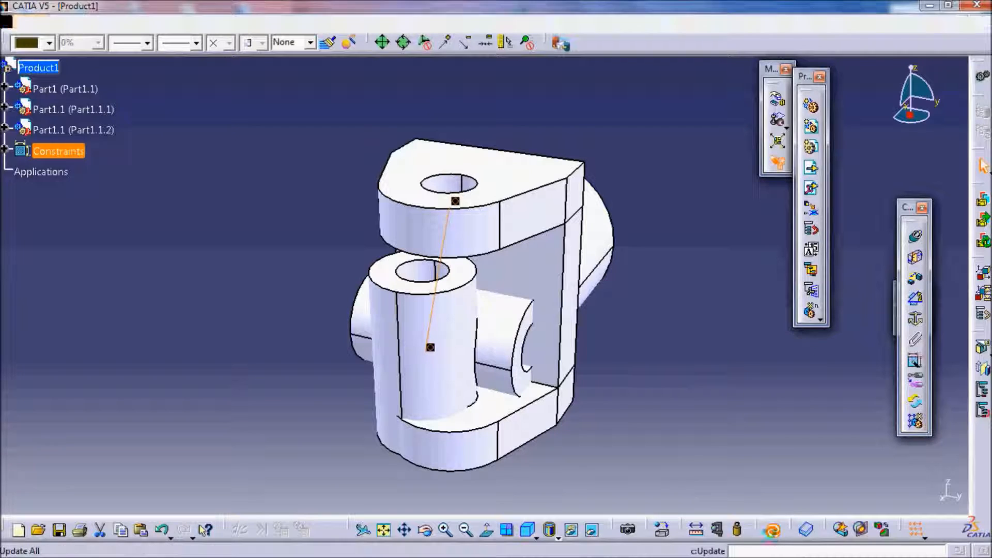
{"action": "left_click", "coordinate": [772, 529]}
Make the first fork's hole axis coincident with the axis of the cross's horizontal tube and update the assembly
{"action": "left_click", "coordinate": [915, 238]}
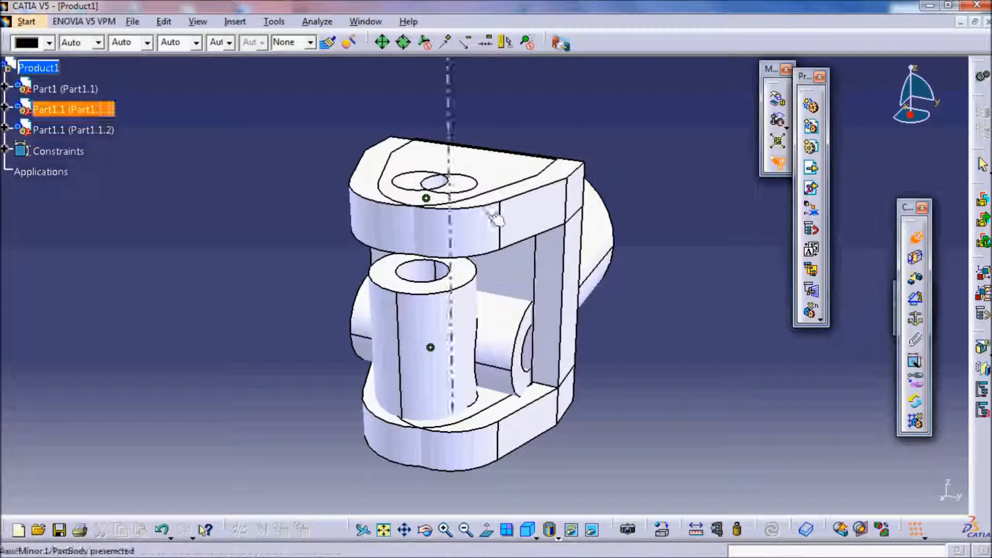
{"action": "left_click", "coordinate": [472, 217]}
{"action": "left_click", "coordinate": [509, 318]}
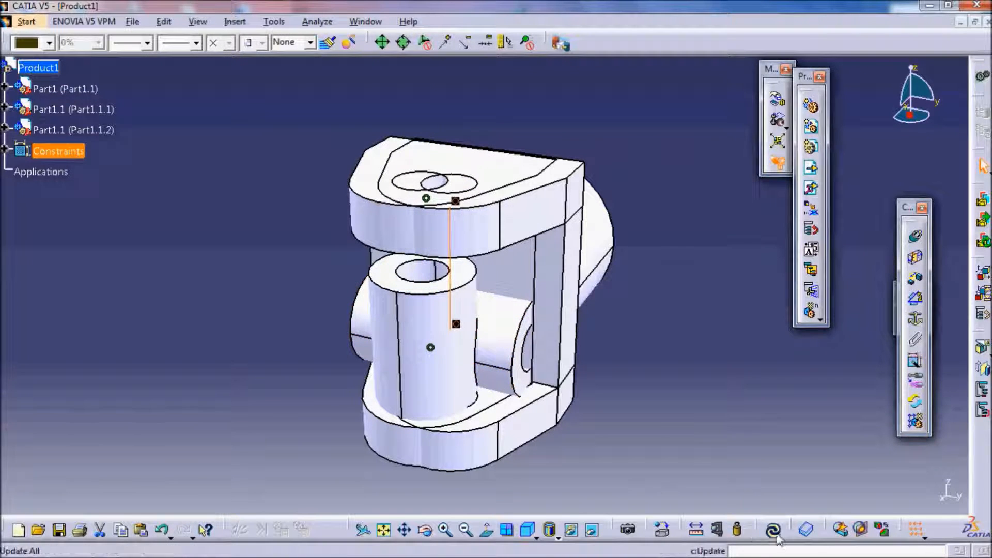
{"action": "left_click", "coordinate": [775, 532]}
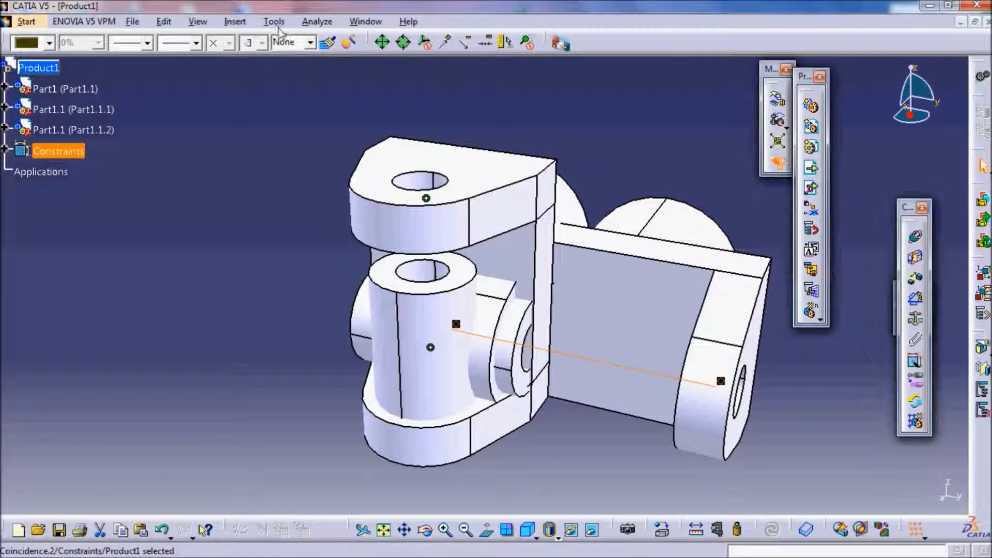
Insert the pin component uj_pt3 into Product1
{"action": "left_click", "coordinate": [247, 24]}
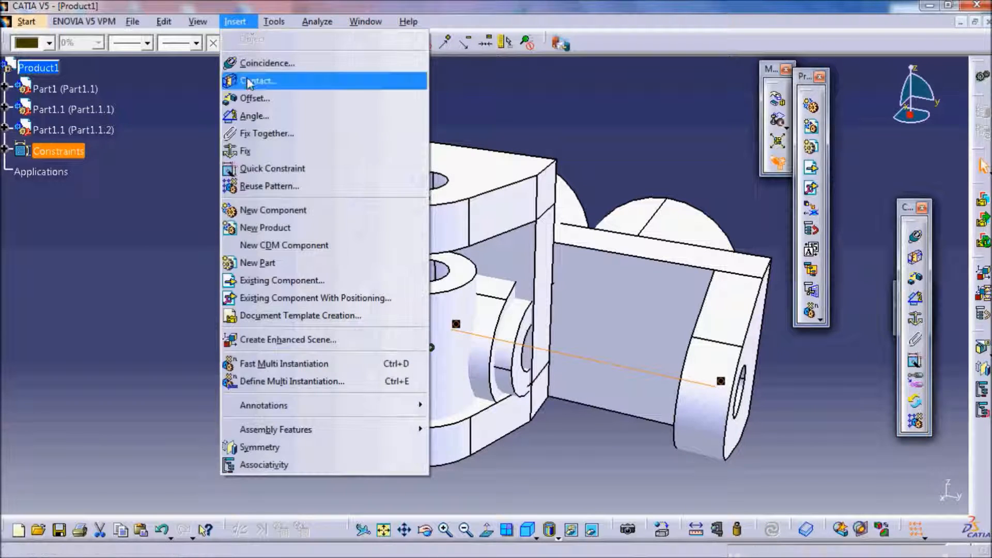
{"action": "left_click", "coordinate": [284, 280]}
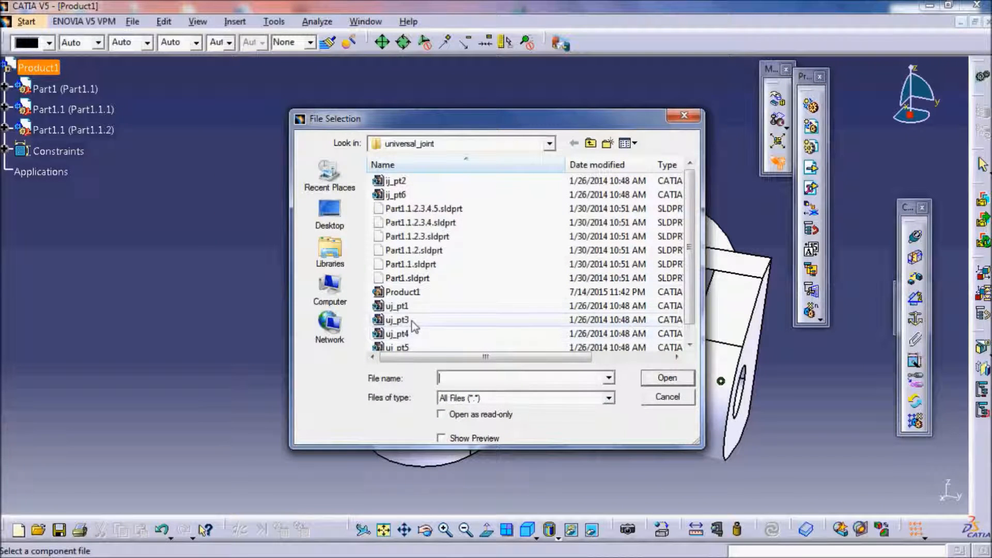
{"action": "left_click", "coordinate": [412, 322]}
{"action": "left_click", "coordinate": [667, 377]}
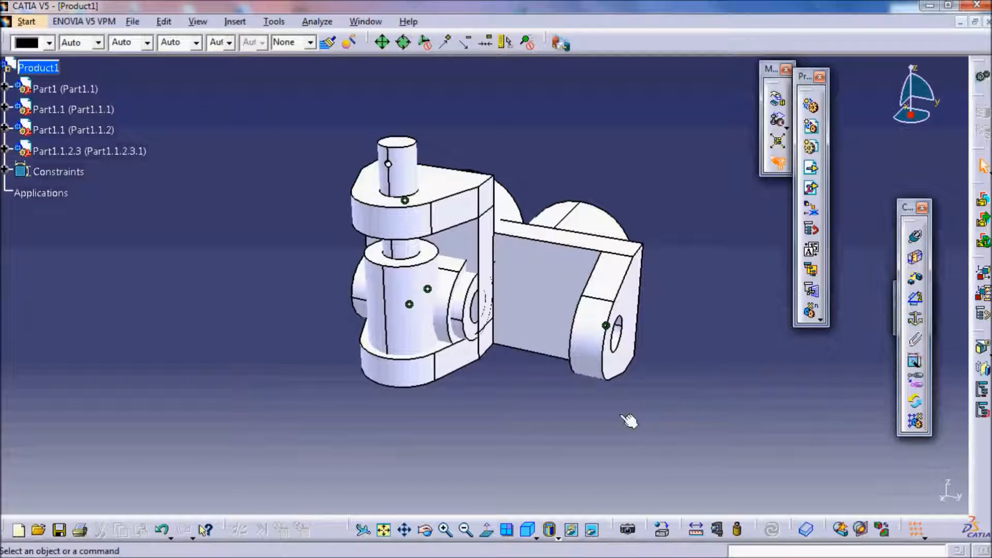
Add a contact constraint between the end face of the cross's horizontal tube and the first fork's inner arm face, and update
{"action": "middle_click_drag", "start_coordinate": [511, 241], "coordinate": [521, 207]}
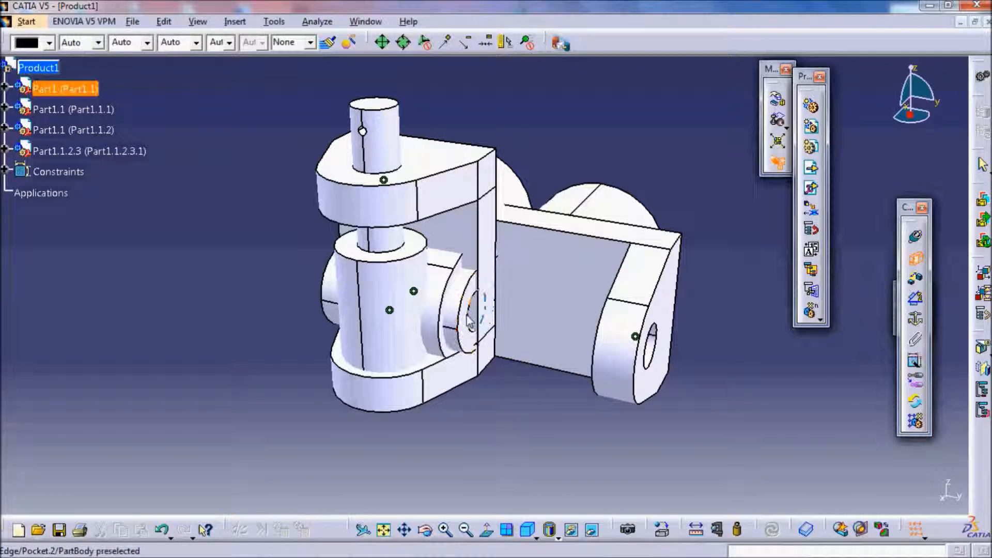
{"action": "middle_click_drag", "start_coordinate": [258, 315], "coordinate": [496, 305]}
{"action": "left_click", "coordinate": [623, 285]}
{"action": "left_click", "coordinate": [780, 530]}
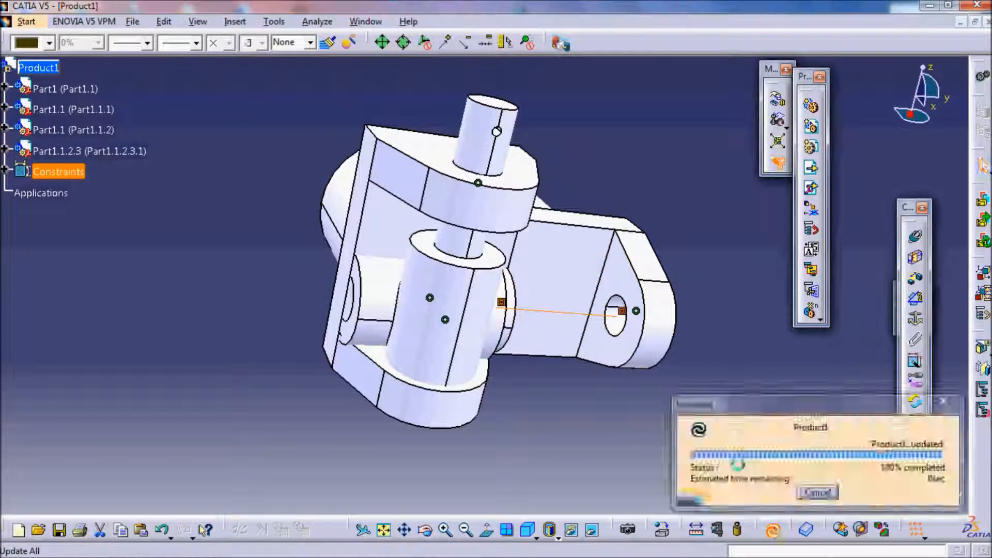
Add a contact constraint between the top face of the cross's vertical tube and the second fork's inner arm face, and update
{"action": "middle_click_drag", "start_coordinate": [683, 244], "coordinate": [465, 290]}
{"action": "middle_click_drag", "start_coordinate": [406, 274], "coordinate": [454, 243]}
{"action": "left_click", "coordinate": [465, 238]}
{"action": "left_click", "coordinate": [771, 529]}
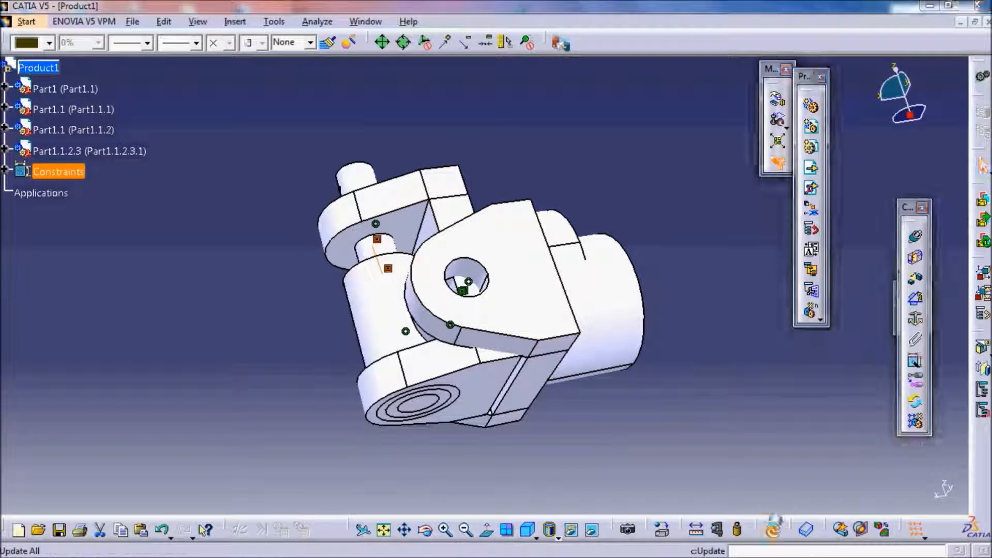
Slide the pin along its axis until its head clears the second fork's lower arm, and constrain the head in contact with the arm's outer face
{"action": "left_click", "coordinate": [785, 103]}
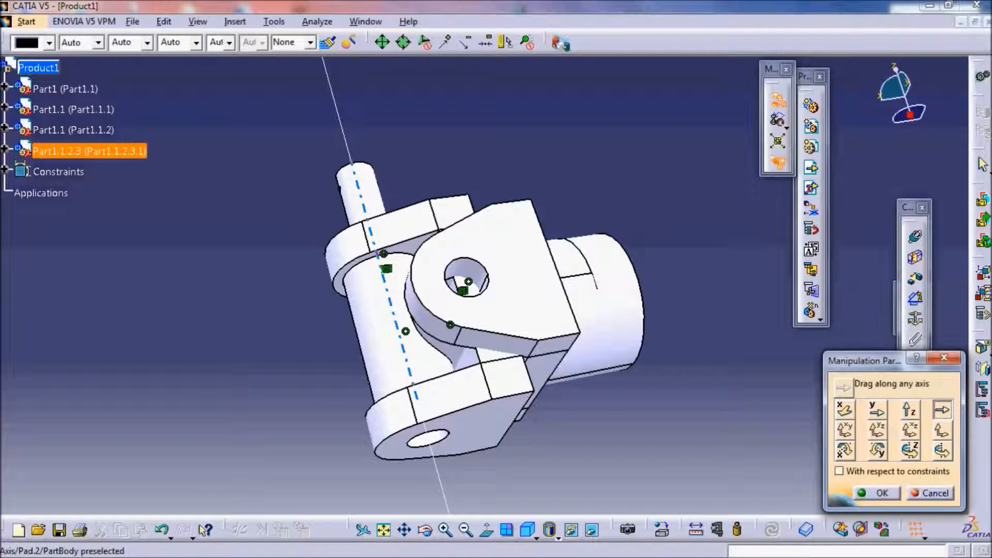
{"action": "left_click_drag", "start_coordinate": [368, 189], "coordinate": [434, 462]}
{"action": "left_click", "coordinate": [915, 257]}
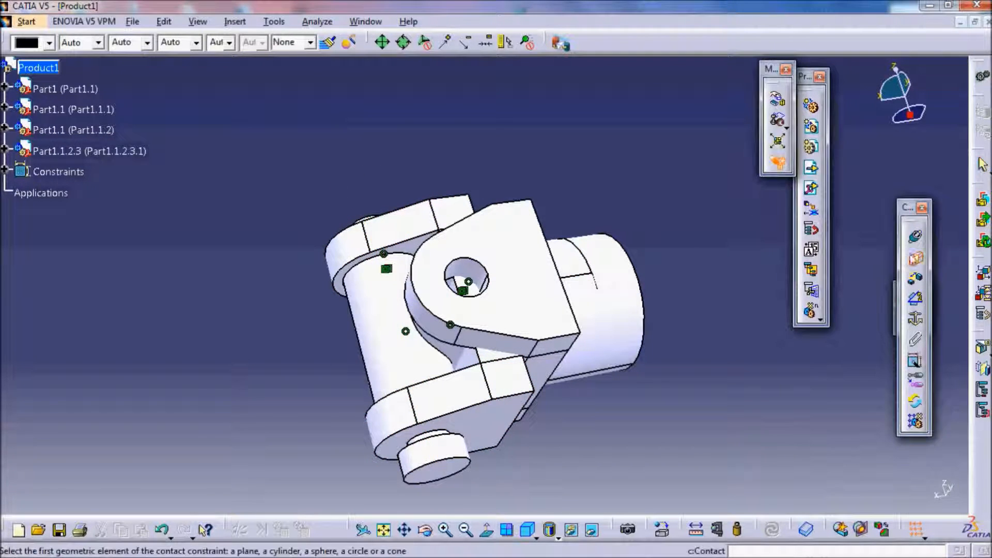
{"action": "middle_click_drag", "start_coordinate": [292, 318], "coordinate": [300, 82]}
{"action": "middle_click_drag", "start_coordinate": [405, 271], "coordinate": [441, 313]}
{"action": "left_click", "coordinate": [328, 379]}
{"action": "middle_click_drag", "start_coordinate": [538, 291], "coordinate": [343, 261]}
{"action": "left_click", "coordinate": [343, 261]}
{"action": "left_click", "coordinate": [771, 529]}
Insert a second instance of the uj_pt3 pin into Product1
{"action": "middle_click_drag", "start_coordinate": [590, 288], "coordinate": [567, 289]}
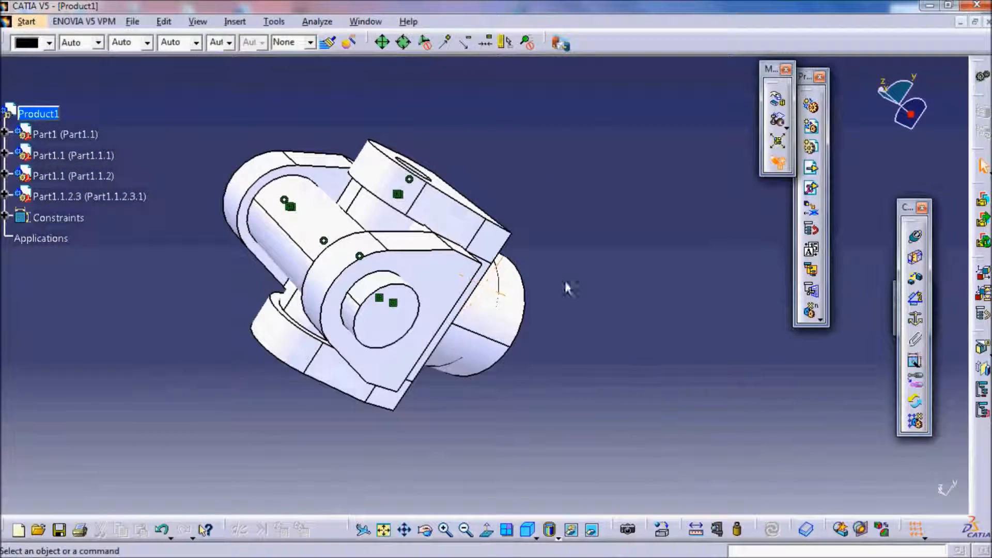
{"action": "left_click", "coordinate": [235, 21]}
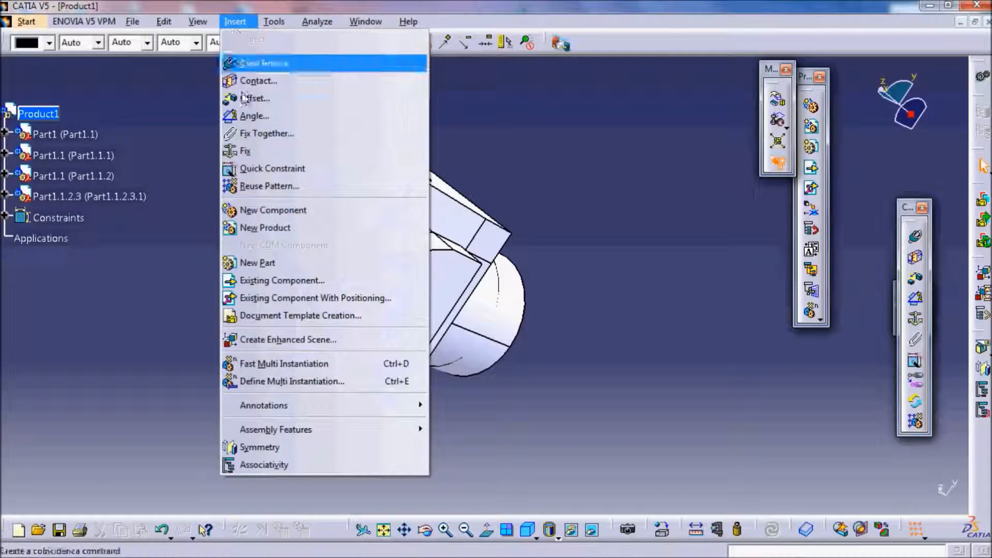
{"action": "left_click", "coordinate": [259, 279]}
{"action": "left_click", "coordinate": [40, 114]}
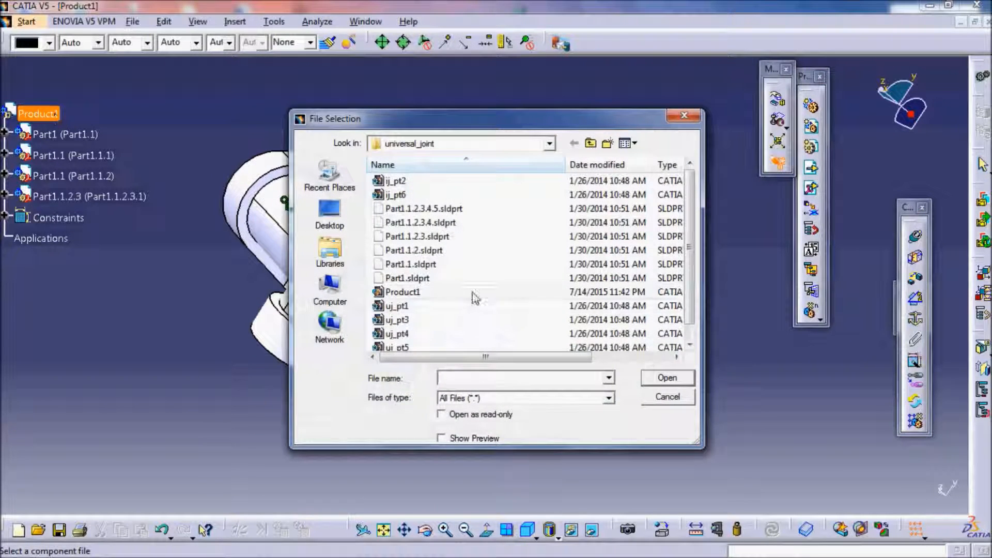
{"action": "left_click", "coordinate": [427, 321]}
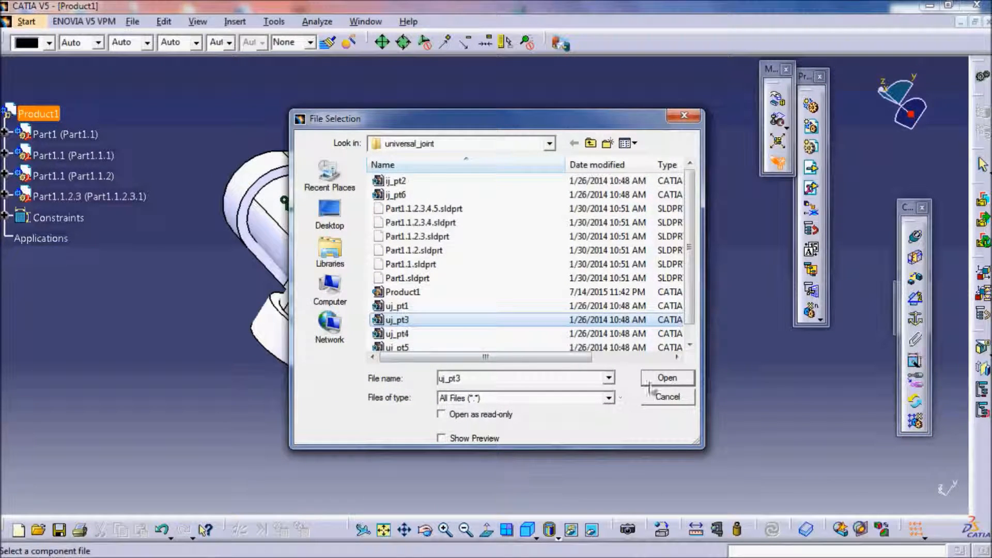
{"action": "left_click", "coordinate": [663, 382]}
Make the second pin's axis coincident with the first fork's hole axis and update the assembly
{"action": "middle_click_drag", "start_coordinate": [604, 183], "coordinate": [620, 409]}
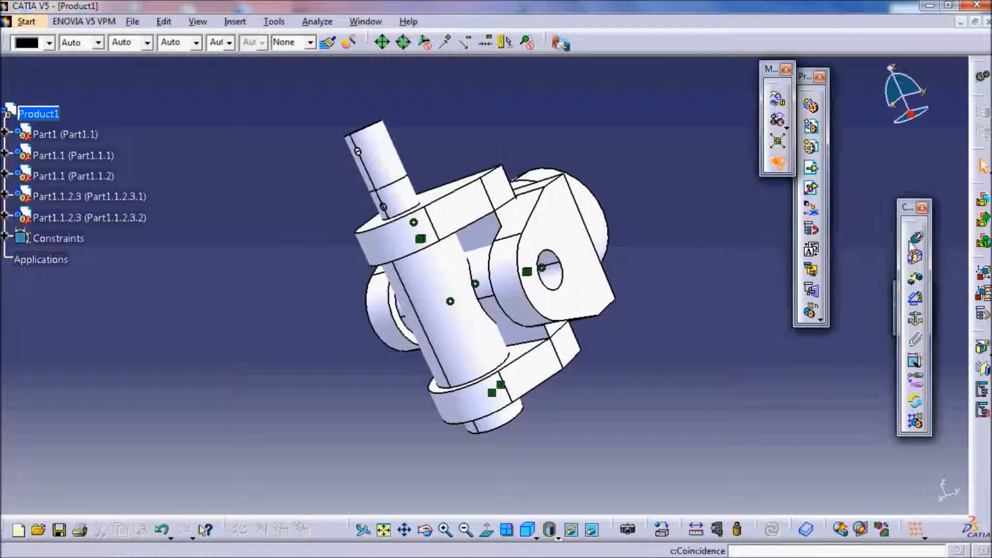
{"action": "left_click", "coordinate": [392, 150]}
{"action": "left_click", "coordinate": [543, 267]}
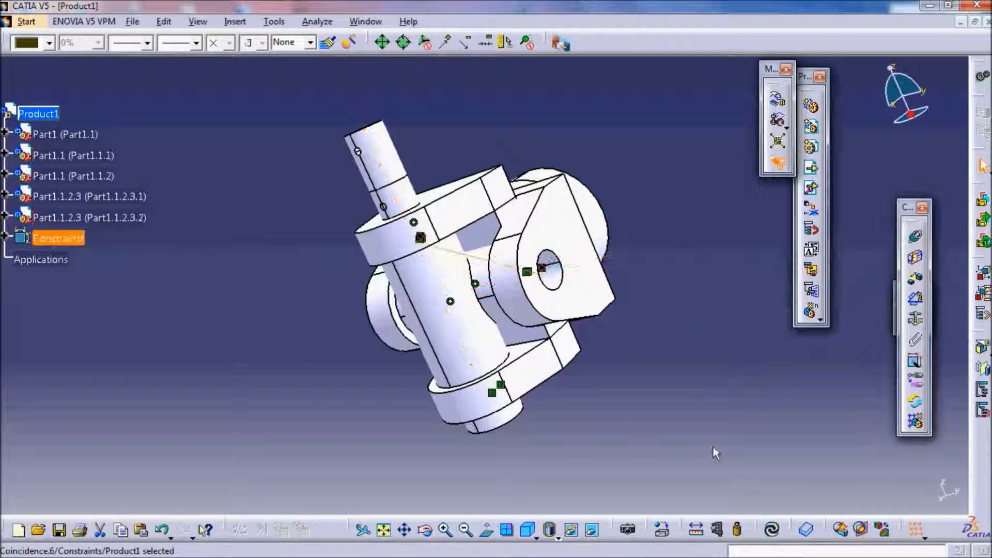
{"action": "left_click", "coordinate": [773, 535]}
Manipulate the second pin along its own axis until its head stands clear outside the first fork's opposite arm
{"action": "middle_click_drag", "start_coordinate": [213, 409], "coordinate": [484, 375]}
{"action": "left_click", "coordinate": [778, 101]}
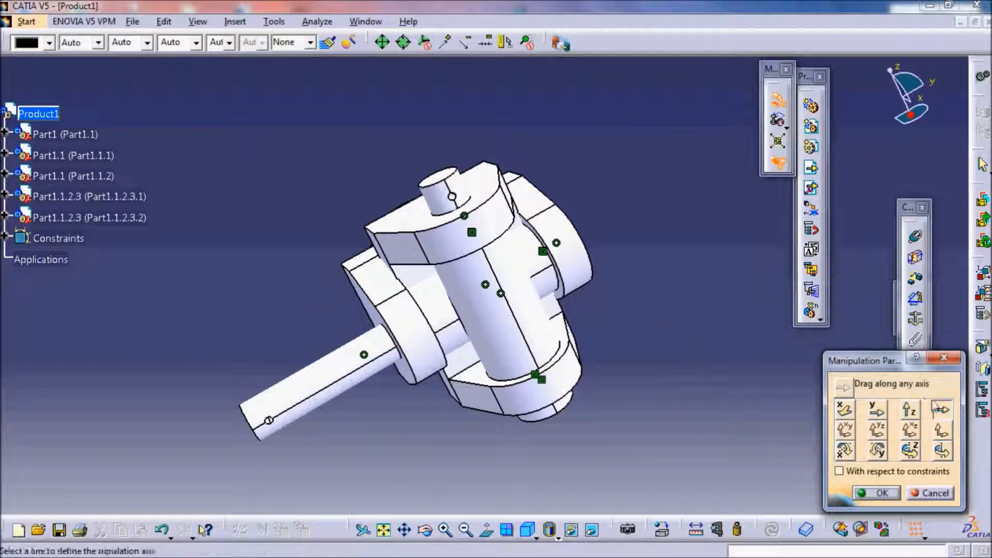
{"action": "left_click", "coordinate": [323, 376]}
{"action": "left_click_drag", "start_coordinate": [323, 376], "coordinate": [467, 292]}
{"action": "left_click", "coordinate": [894, 496]}
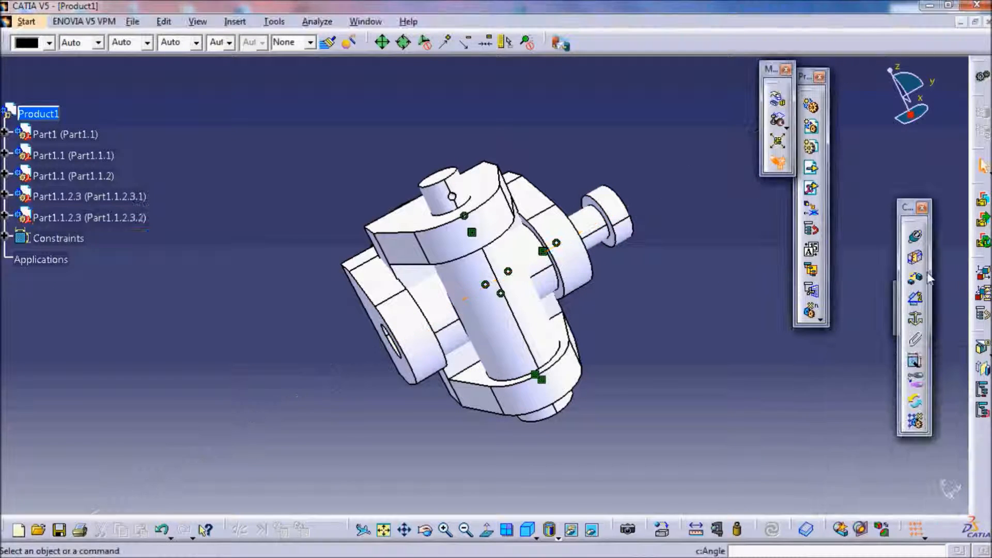
Add a contact constraint between the second pin's head and the outer face of the first fork's arm, and update the assembly
{"action": "middle_click_drag", "start_coordinate": [677, 292], "coordinate": [626, 294]}
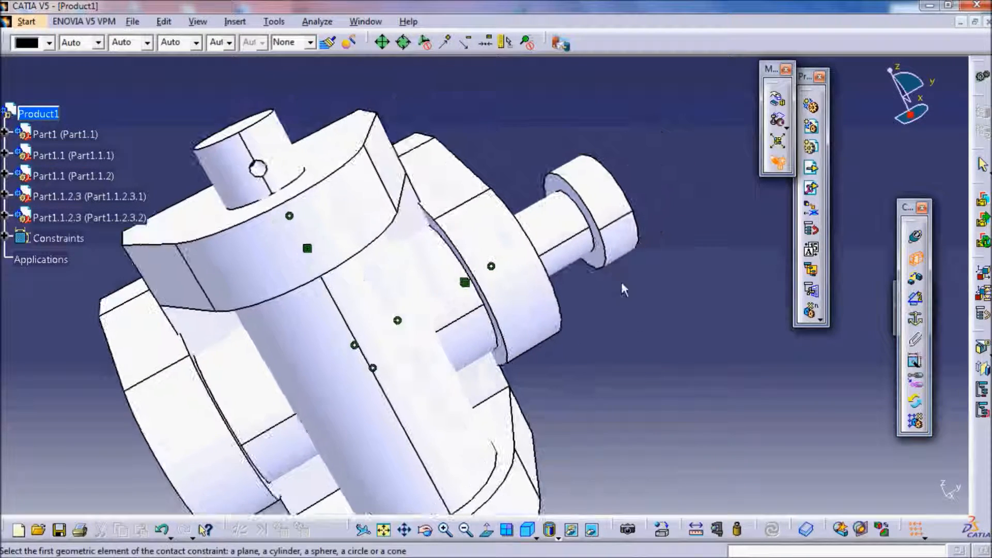
{"action": "middle_click_drag", "start_coordinate": [642, 201], "coordinate": [506, 289]}
{"action": "left_click", "coordinate": [479, 208]}
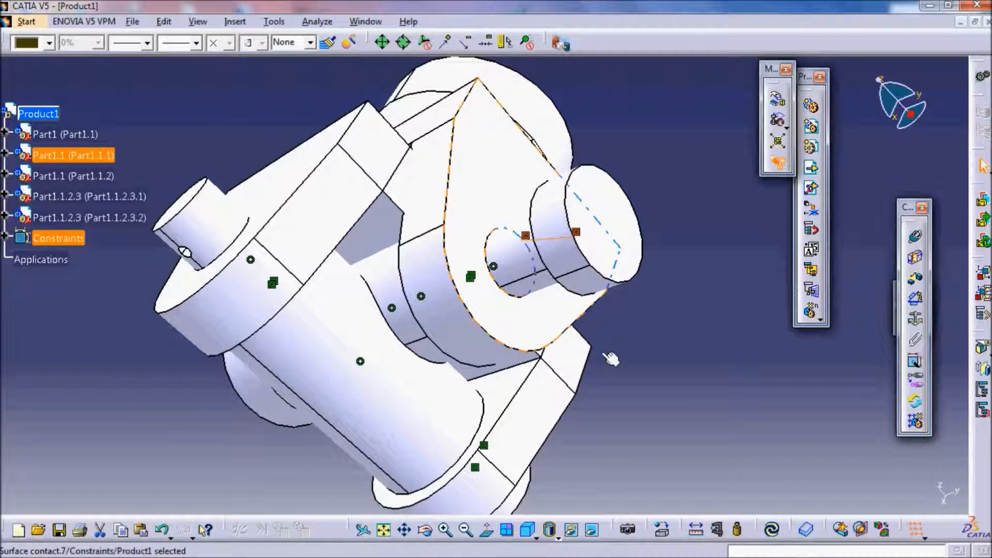
{"action": "left_click", "coordinate": [777, 532]}
{"action": "left_click", "coordinate": [729, 367]}
Insert the existing component uj_pt4 into Product1
{"action": "scroll", "coordinate": [142, 433], "scroll_direction": "up", "scroll_amount": 1}
{"action": "middle_click_drag", "start_coordinate": [287, 356], "coordinate": [563, 298]}
{"action": "left_click", "coordinate": [235, 21]}
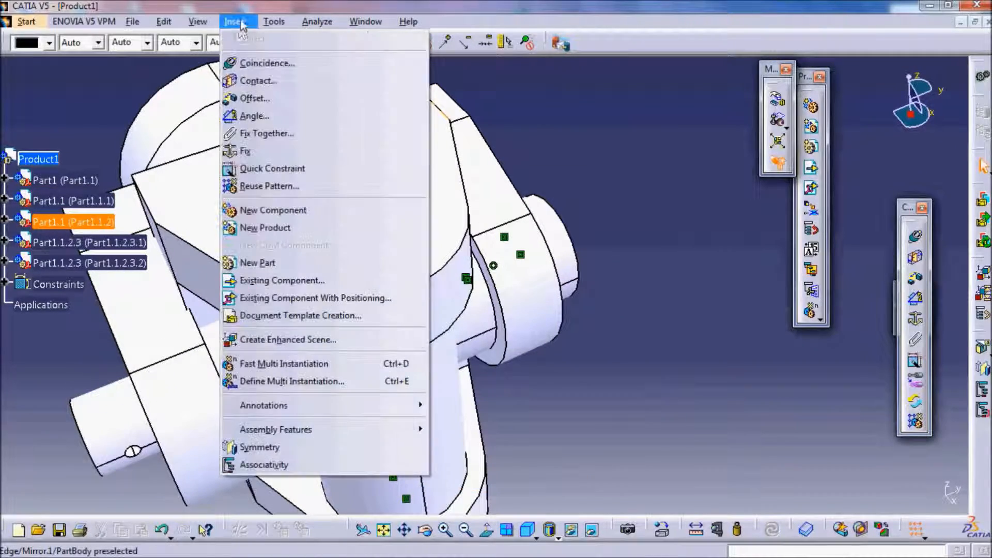
{"action": "left_click", "coordinate": [248, 282]}
{"action": "left_click", "coordinate": [239, 271]}
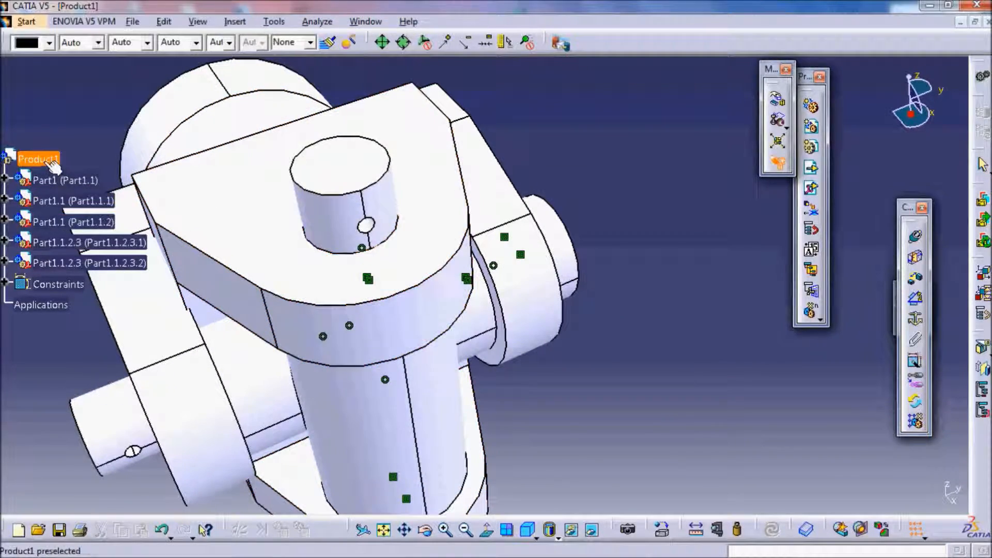
{"action": "left_click", "coordinate": [427, 334]}
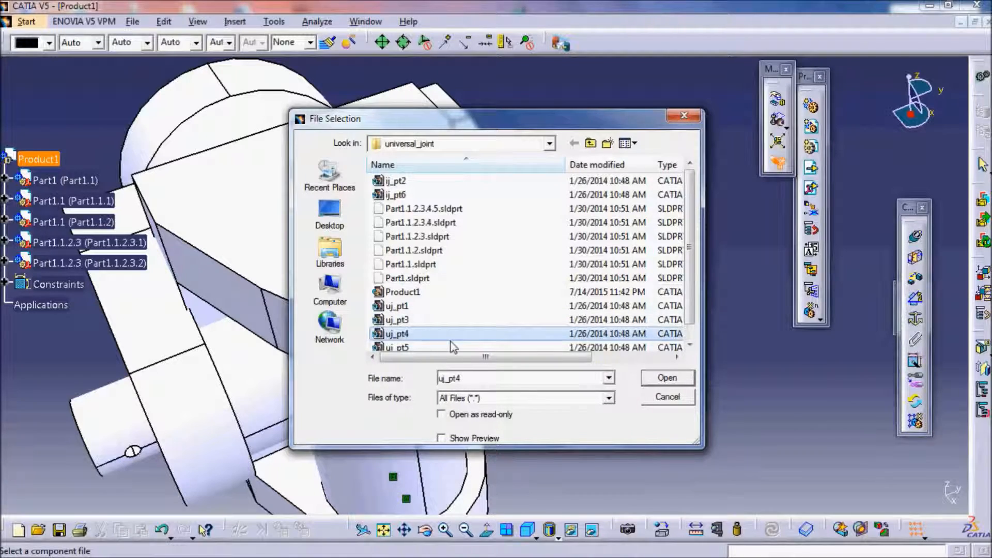
{"action": "left_click", "coordinate": [666, 377]}
Manipulate the forks and the cross apart along the X axis to look for the inserted collar, and update the assembly
{"action": "middle_click_drag", "start_coordinate": [657, 301], "coordinate": [634, 434]}
{"action": "left_click", "coordinate": [776, 98]}
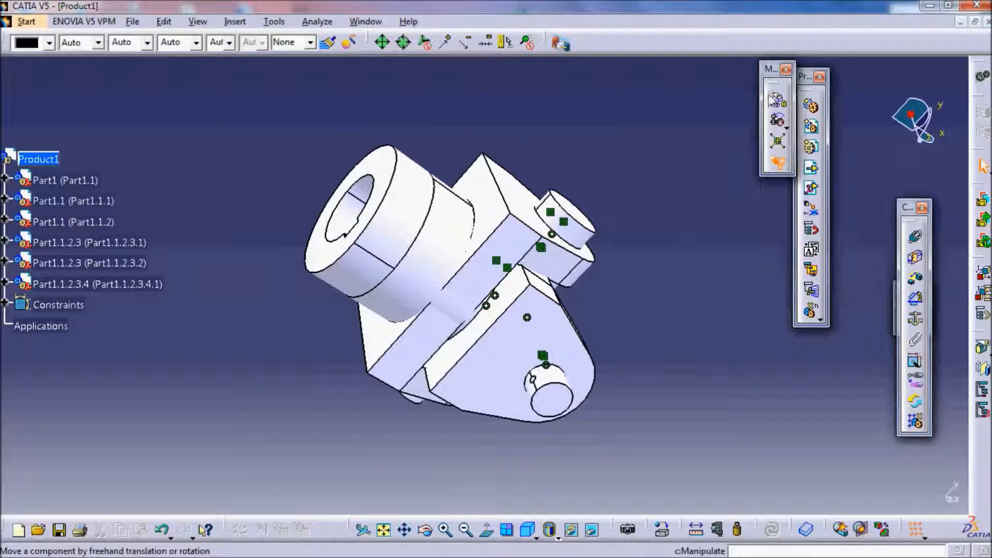
{"action": "left_click", "coordinate": [782, 105]}
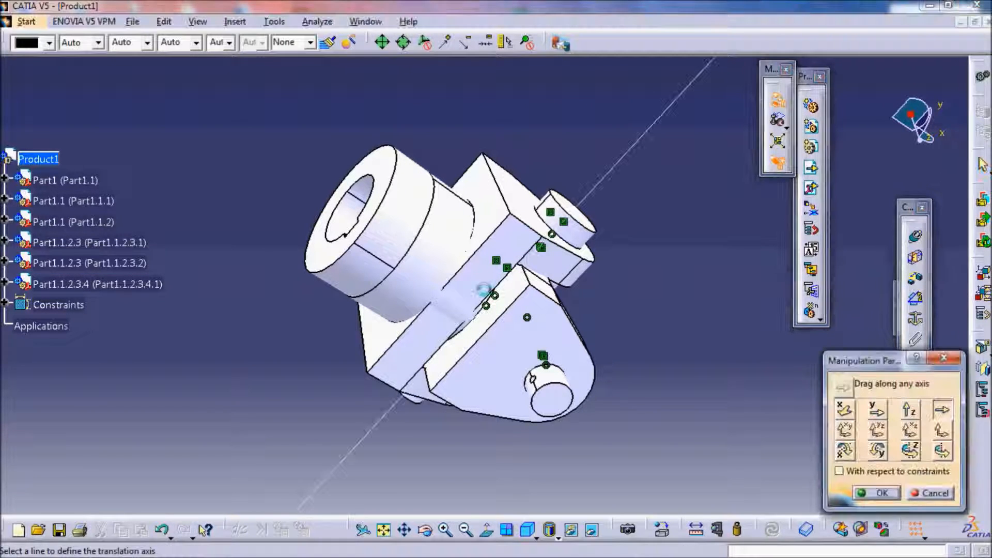
{"action": "left_click", "coordinate": [844, 410]}
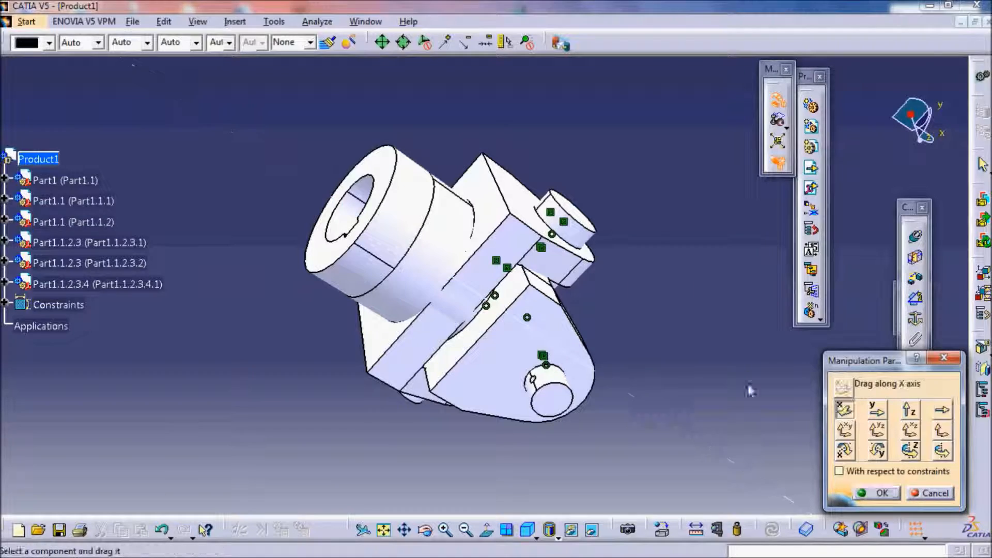
{"action": "left_click_drag", "start_coordinate": [468, 316], "coordinate": [134, 119]}
{"action": "middle_click_drag", "start_coordinate": [267, 340], "coordinate": [498, 232]}
{"action": "left_click_drag", "start_coordinate": [500, 176], "coordinate": [248, 522]}
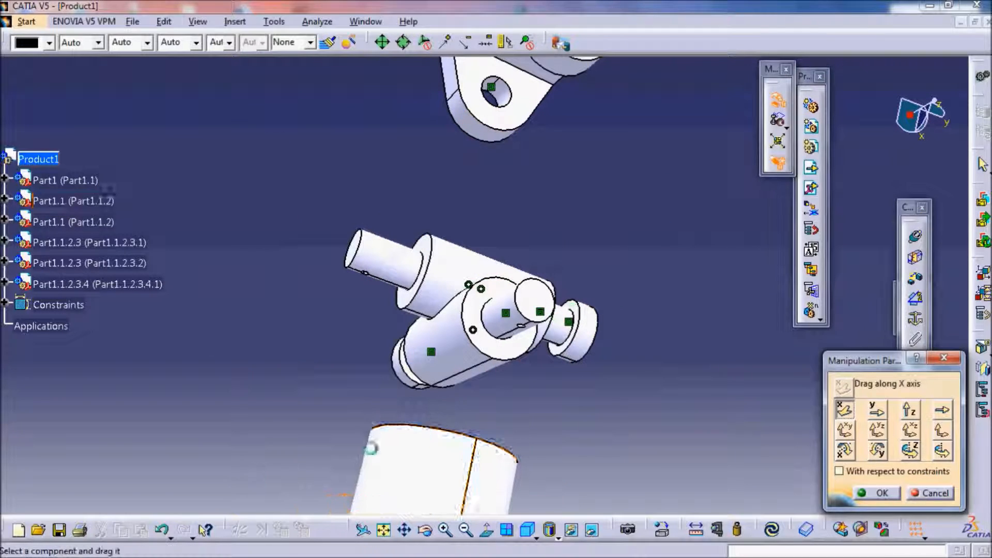
{"action": "left_click_drag", "start_coordinate": [463, 375], "coordinate": [479, 551]}
{"action": "left_click_drag", "start_coordinate": [459, 378], "coordinate": [581, 98]}
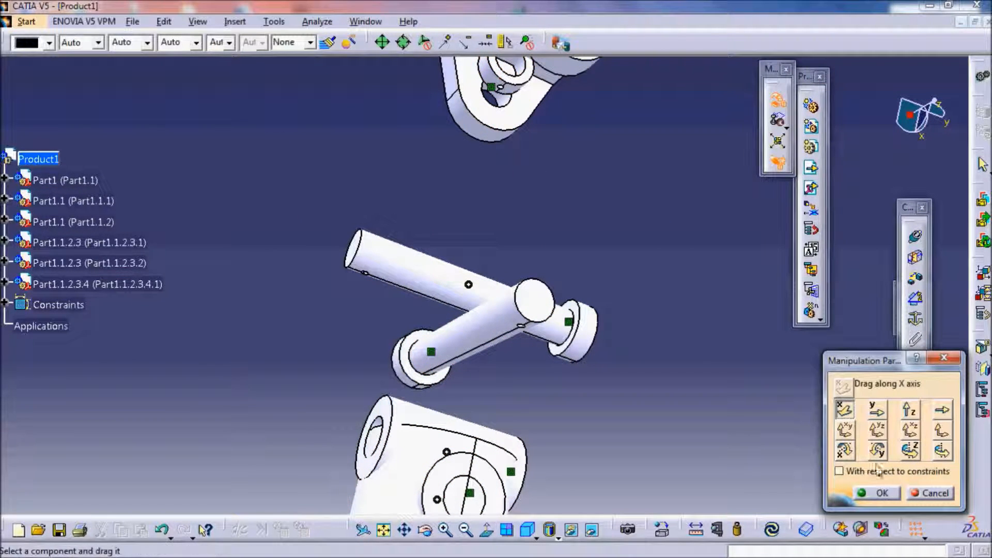
{"action": "left_click", "coordinate": [882, 493]}
{"action": "left_click", "coordinate": [772, 529]}
Make the loose pin's axis coincident with the cross's bore axis and update the assembly
{"action": "middle_click_drag", "start_coordinate": [598, 371], "coordinate": [687, 321]}
{"action": "left_click", "coordinate": [919, 239]}
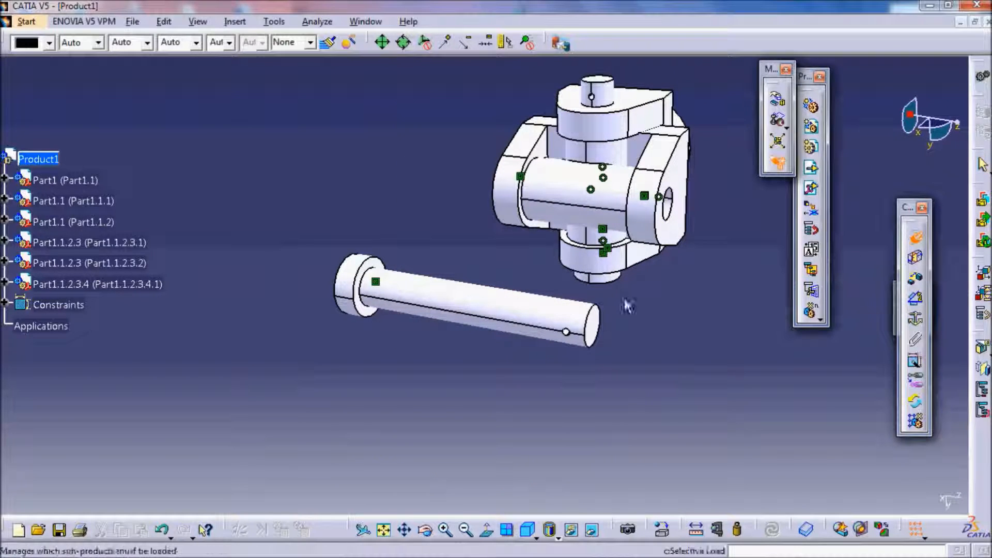
{"action": "left_click", "coordinate": [503, 299]}
{"action": "left_click", "coordinate": [569, 205]}
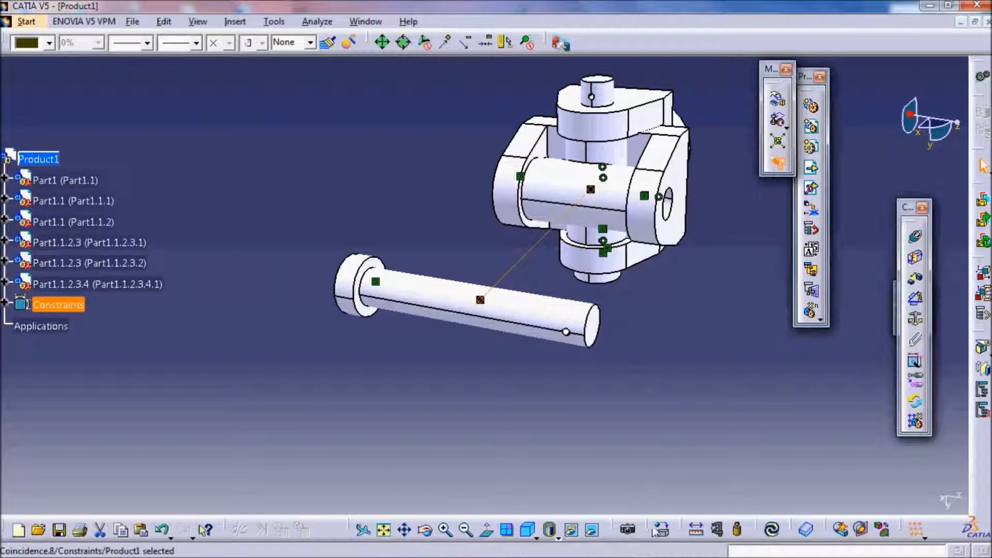
{"action": "left_click", "coordinate": [770, 527]}
Manipulate both forks, one pin and the cross aside along the X axis to expose the uj_pt4 collar
{"action": "middle_click_drag", "start_coordinate": [411, 294], "coordinate": [689, 334]}
{"action": "middle_click_drag", "start_coordinate": [195, 270], "coordinate": [647, 323]}
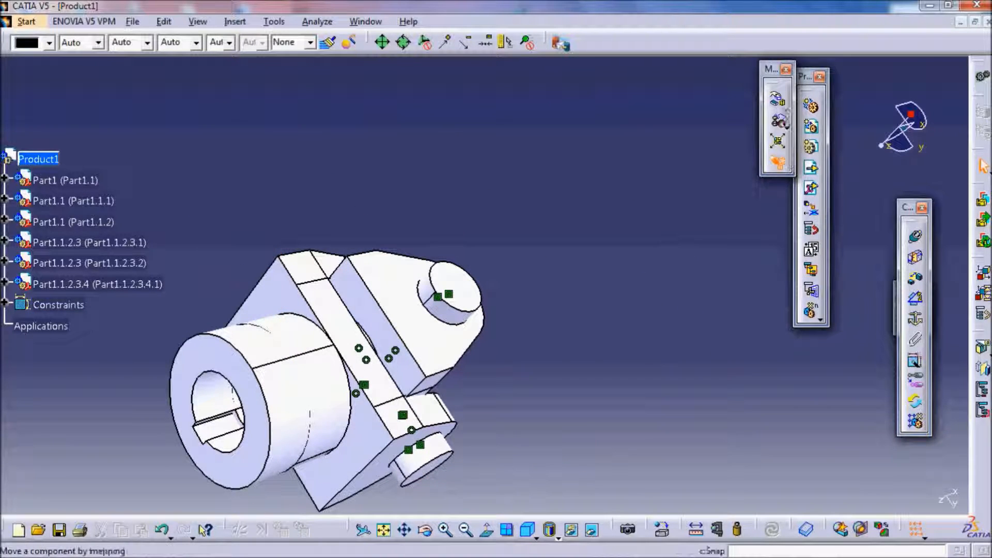
{"action": "left_click", "coordinate": [776, 103]}
{"action": "left_click_drag", "start_coordinate": [293, 433], "coordinate": [571, 339]}
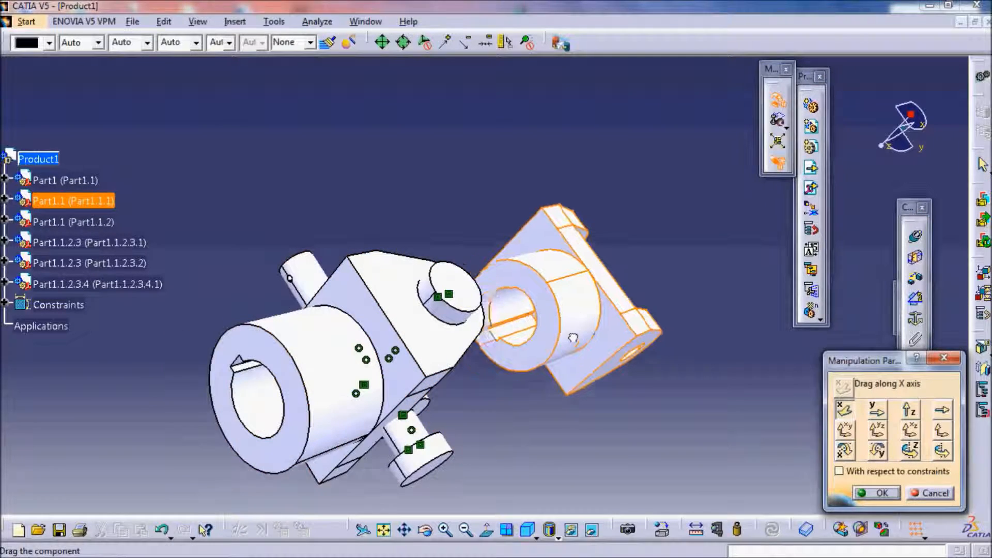
{"action": "left_click_drag", "start_coordinate": [350, 410], "coordinate": [626, 338]}
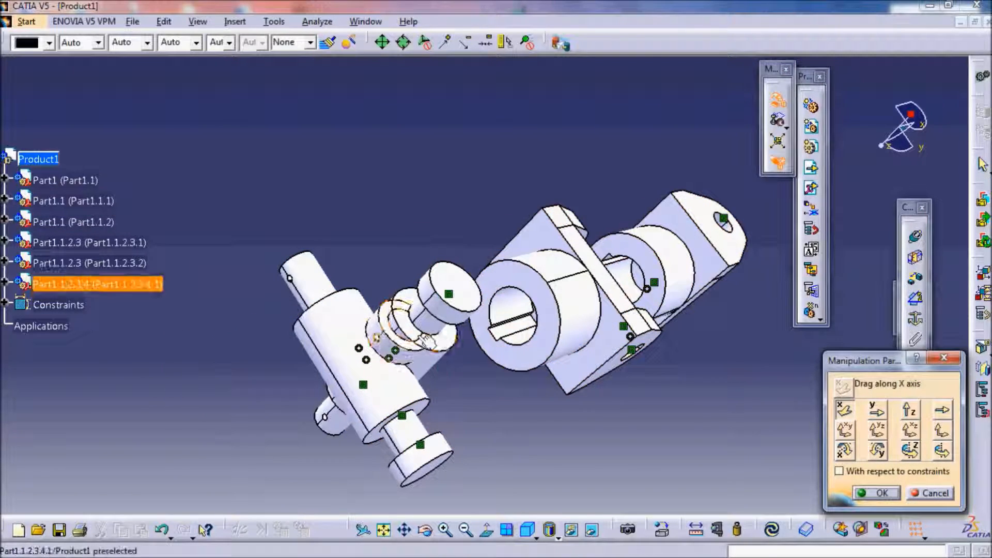
{"action": "left_click_drag", "start_coordinate": [457, 295], "coordinate": [654, 259]}
{"action": "left_click_drag", "start_coordinate": [442, 354], "coordinate": [610, 309]}
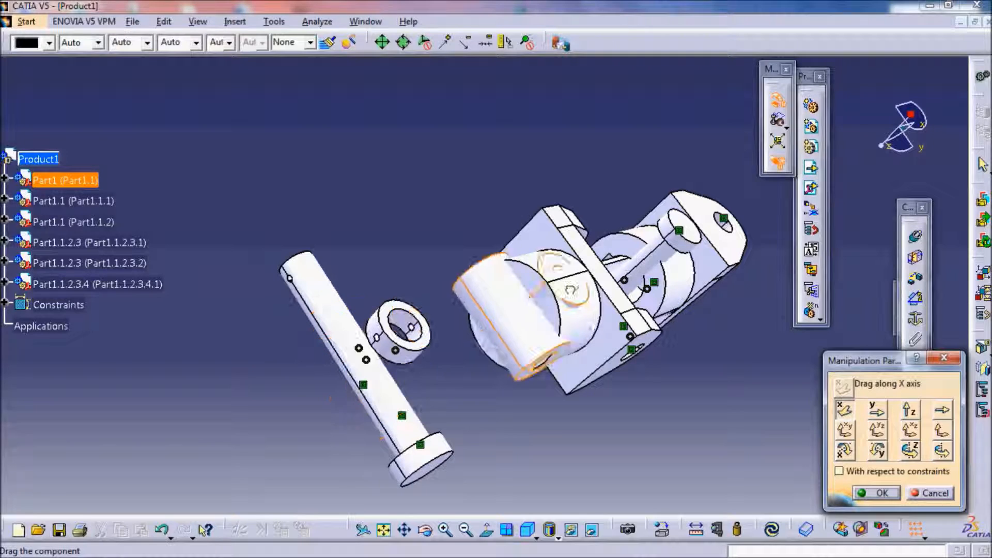
Move the uj_pt4 collar along the Y axis until it is clear of the joint, and update the assembly
{"action": "left_click_drag", "start_coordinate": [417, 342], "coordinate": [629, 535]}
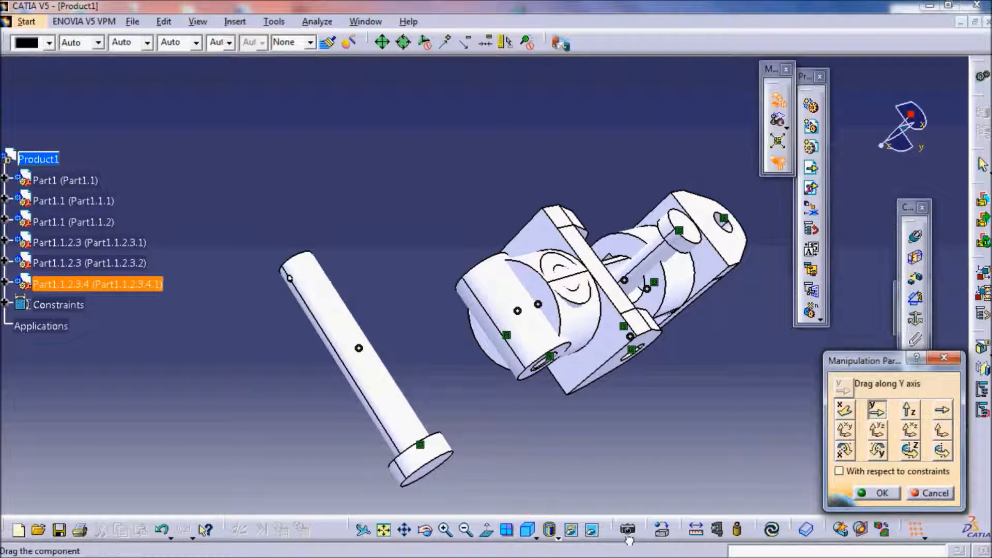
{"action": "left_click", "coordinate": [878, 494]}
{"action": "left_click", "coordinate": [772, 529]}
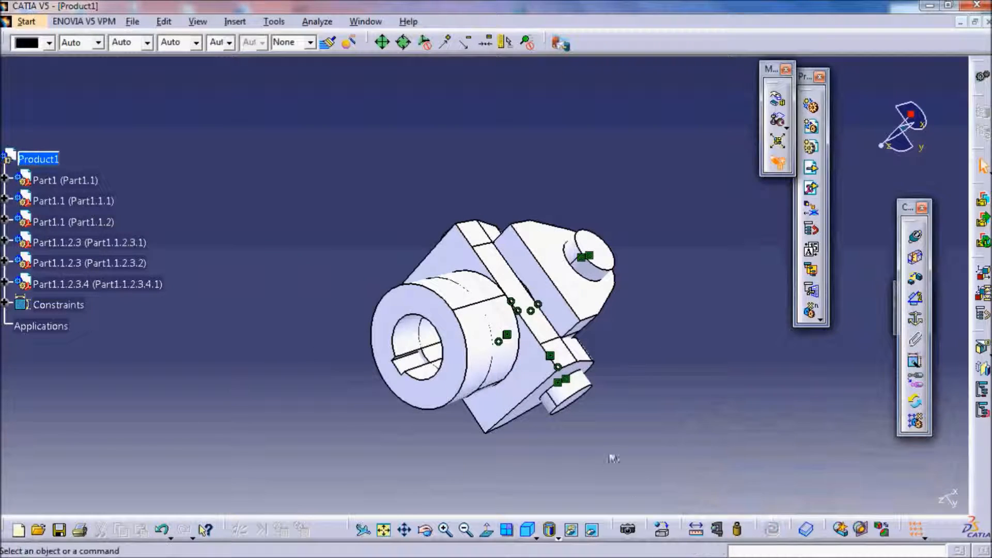
Rotate the second fork's pin around its own axis with Manipulate
{"action": "middle_click_drag", "start_coordinate": [612, 458], "coordinate": [335, 231]}
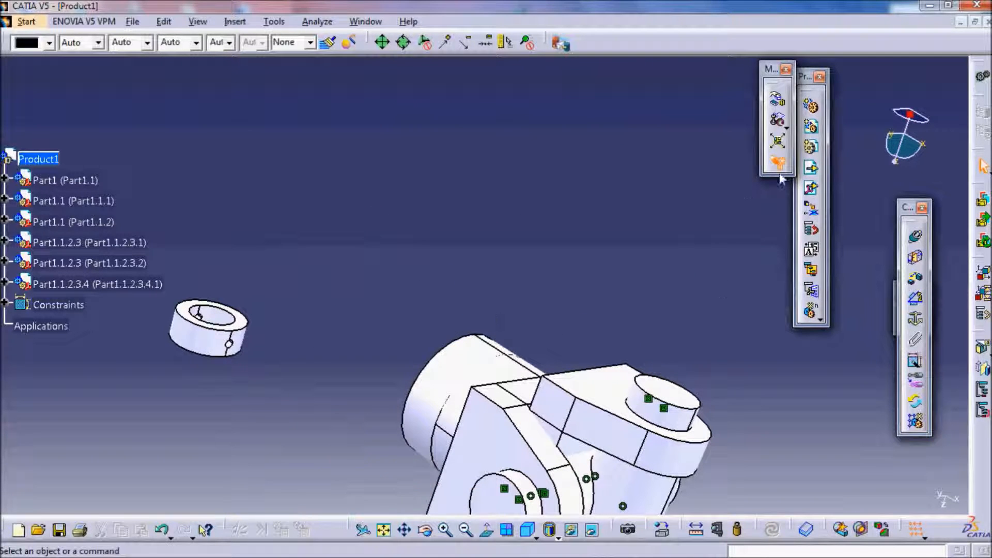
{"action": "left_click", "coordinate": [777, 99]}
{"action": "left_click", "coordinate": [942, 451]}
{"action": "left_click", "coordinate": [660, 416]}
{"action": "left_click_drag", "start_coordinate": [664, 413], "coordinate": [895, 498]}
{"action": "left_click", "coordinate": [896, 498]}
Add a coincidence constraint between the collar's axis and the second fork's pin axis, and undo the assembly update
{"action": "middle_click_drag", "start_coordinate": [665, 377], "coordinate": [490, 145]}
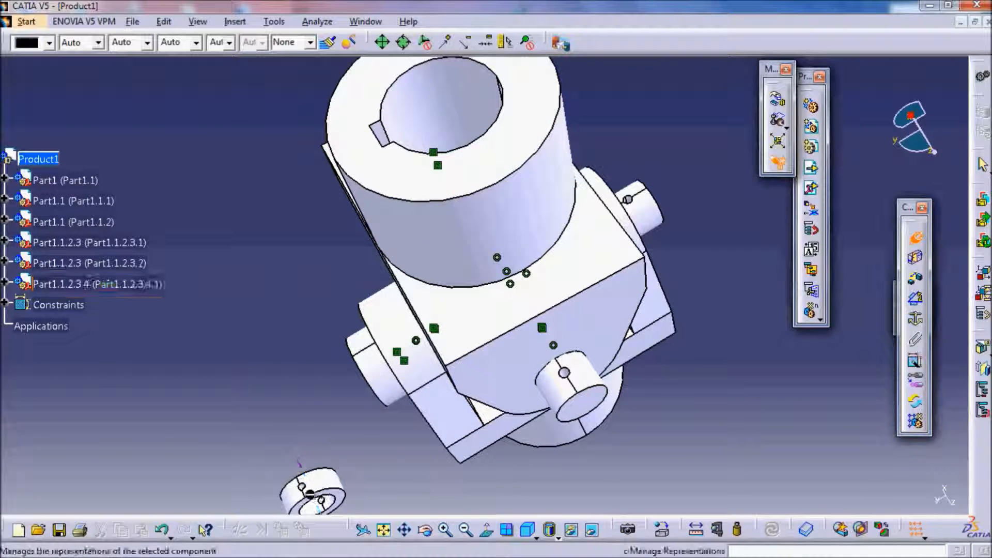
{"action": "left_click", "coordinate": [580, 387]}
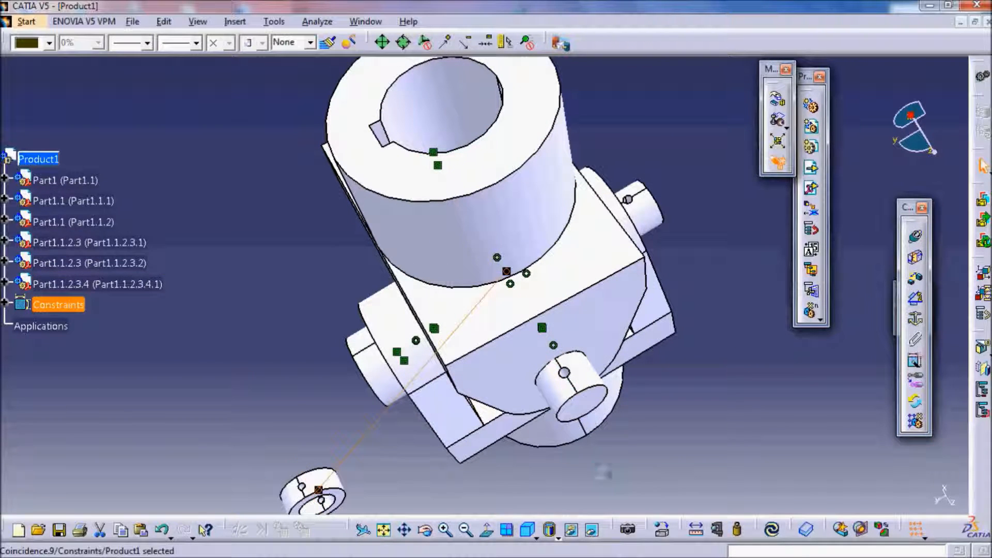
{"action": "middle_click_drag", "start_coordinate": [356, 288], "coordinate": [472, 233]}
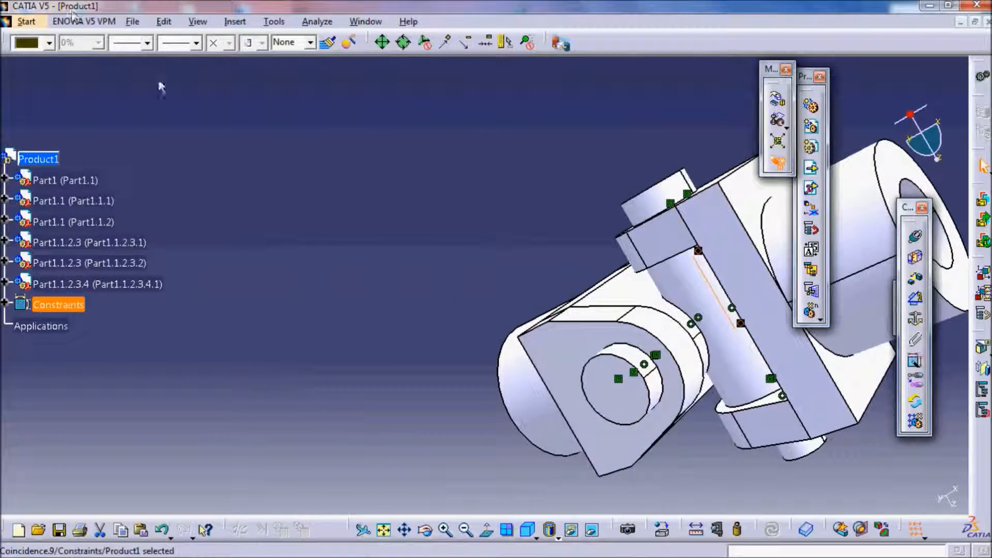
{"action": "left_click", "coordinate": [163, 529]}
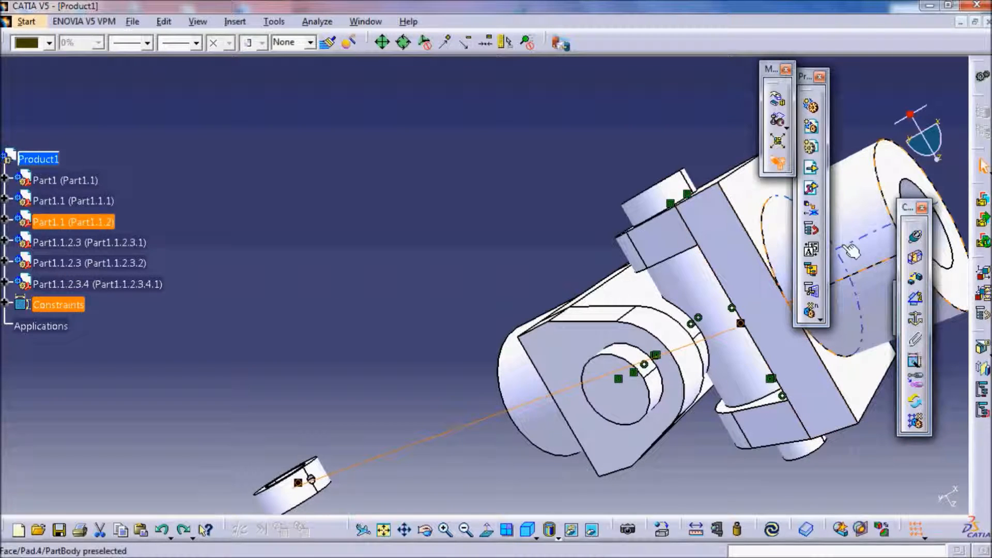
Add a contact constraint between the collar's end face and the outer face of the second fork's arm, and update the assembly
{"action": "left_click", "coordinate": [922, 261]}
{"action": "middle_click_drag", "start_coordinate": [262, 350], "coordinate": [571, 308]}
{"action": "middle_click_drag", "start_coordinate": [717, 392], "coordinate": [309, 313]}
{"action": "left_click", "coordinate": [341, 372]}
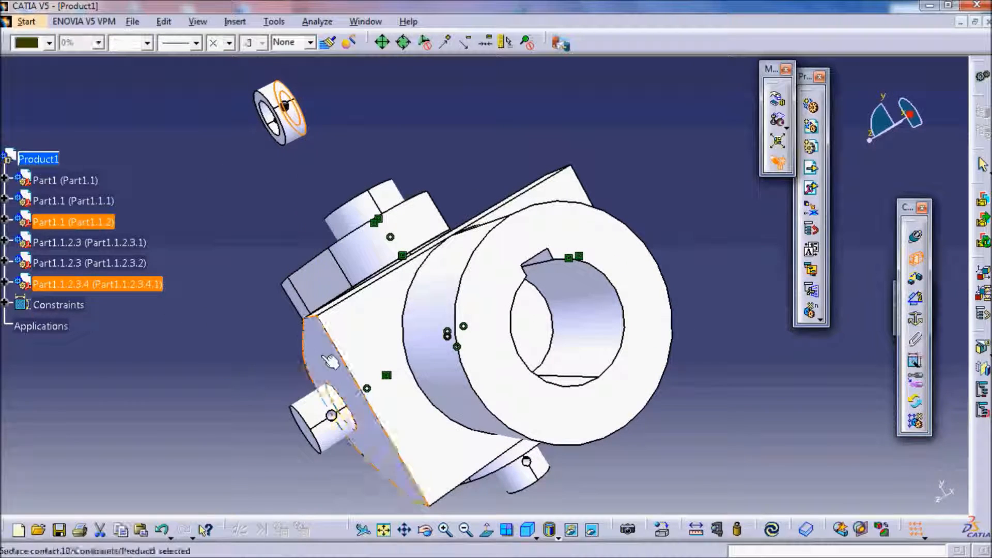
{"action": "left_click", "coordinate": [770, 529]}
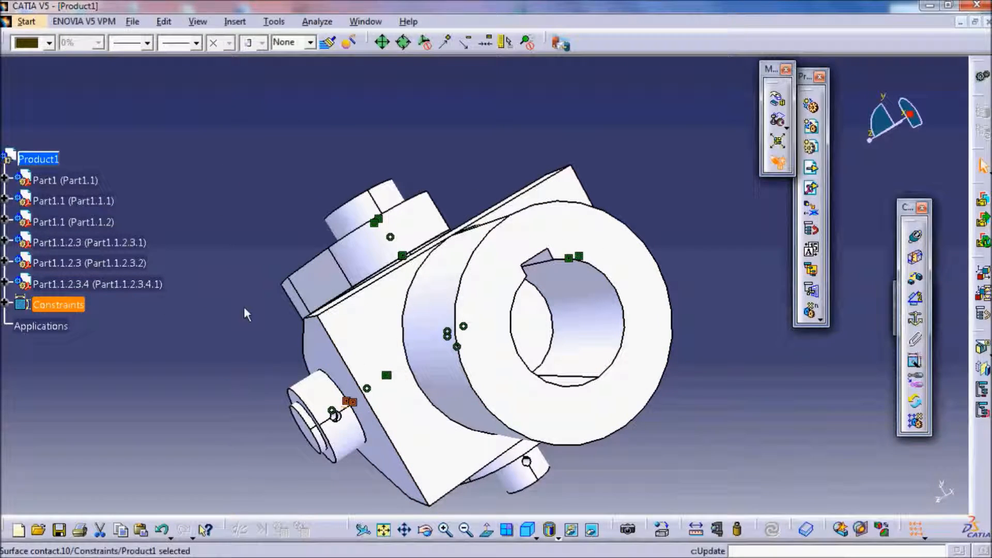
Insert the existing rectangular key component from the universal_joint folder into Product1
{"action": "left_click", "coordinate": [248, 185]}
{"action": "middle_click_drag", "start_coordinate": [248, 184], "coordinate": [363, 193]}
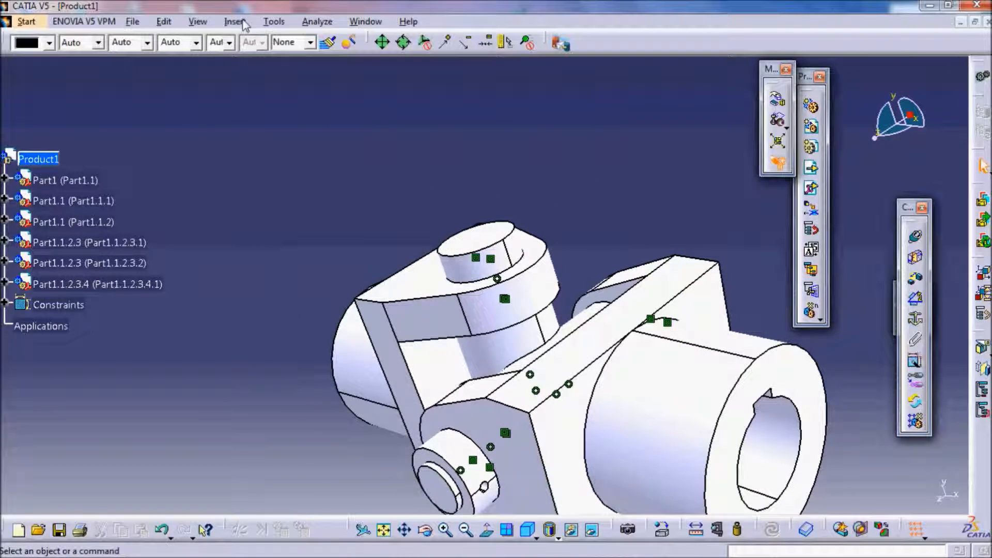
{"action": "left_click", "coordinate": [244, 23]}
{"action": "left_click", "coordinate": [288, 279]}
{"action": "left_click", "coordinate": [54, 163]}
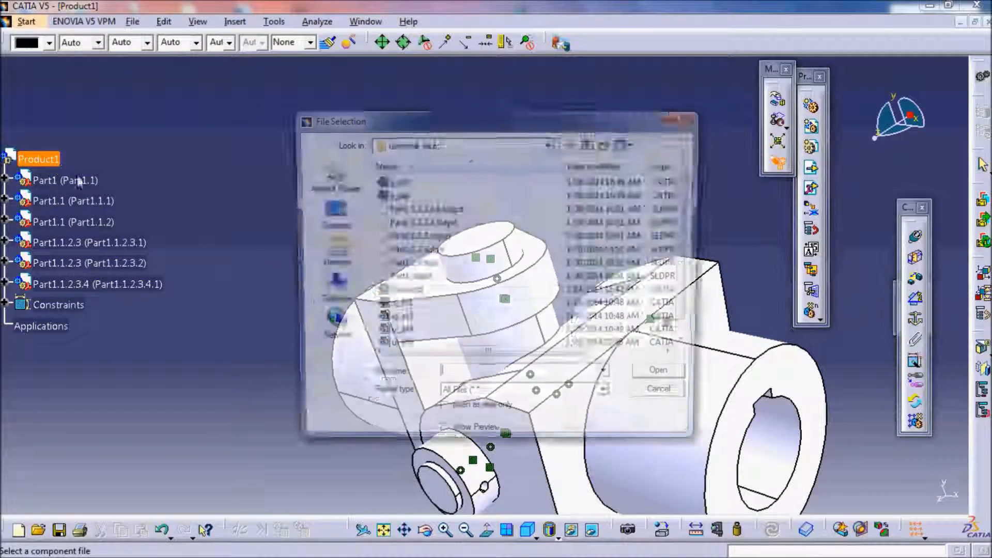
{"action": "left_click", "coordinate": [675, 381]}
Add a contact constraint between a long face of the key and a keyway face in the second fork, and update the assembly
{"action": "middle_click_drag", "start_coordinate": [706, 203], "coordinate": [465, 365]}
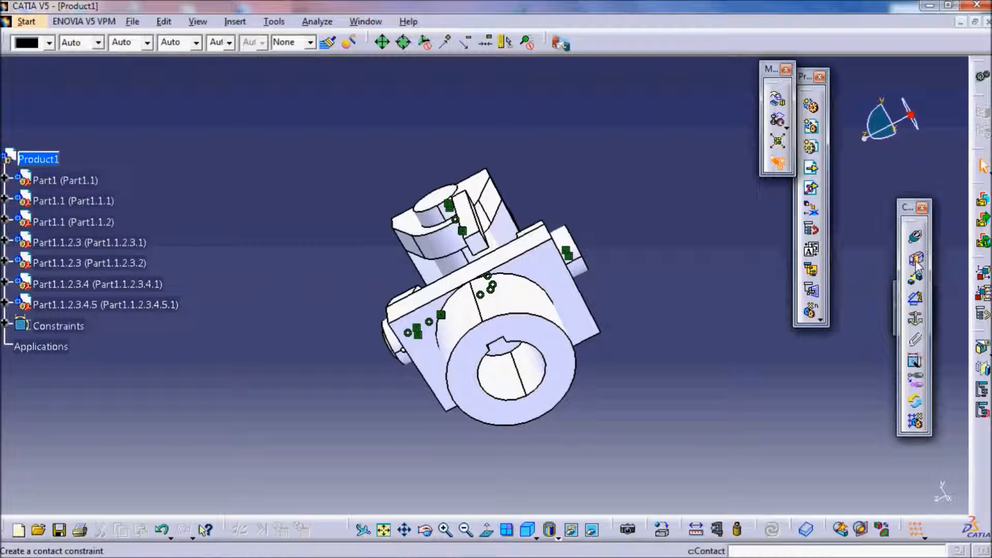
{"action": "middle_click_drag", "start_coordinate": [594, 178], "coordinate": [584, 124]}
{"action": "middle_click_drag", "start_coordinate": [306, 199], "coordinate": [609, 246]}
{"action": "left_click", "coordinate": [727, 303]}
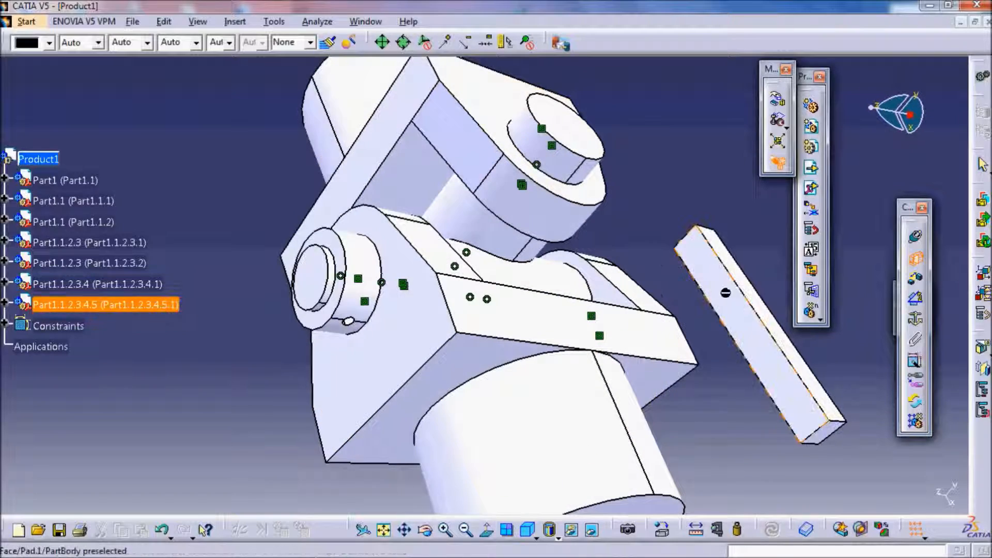
{"action": "middle_click_drag", "start_coordinate": [715, 289], "coordinate": [438, 88]}
{"action": "left_click", "coordinate": [398, 85]}
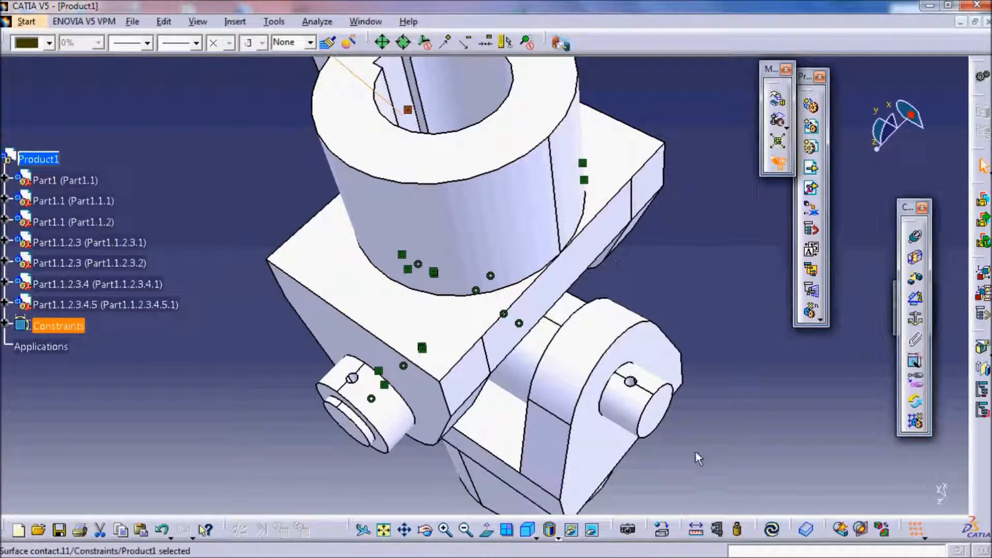
{"action": "left_click", "coordinate": [774, 530]}
Try a second contact constraint between another key face and the keyway, and delete the inconsistent constraint from the update diagnosis
{"action": "middle_click_drag", "start_coordinate": [246, 124], "coordinate": [522, 254]}
{"action": "left_click", "coordinate": [915, 257]}
{"action": "left_click", "coordinate": [729, 116]}
{"action": "middle_click_drag", "start_coordinate": [465, 361], "coordinate": [267, 375]}
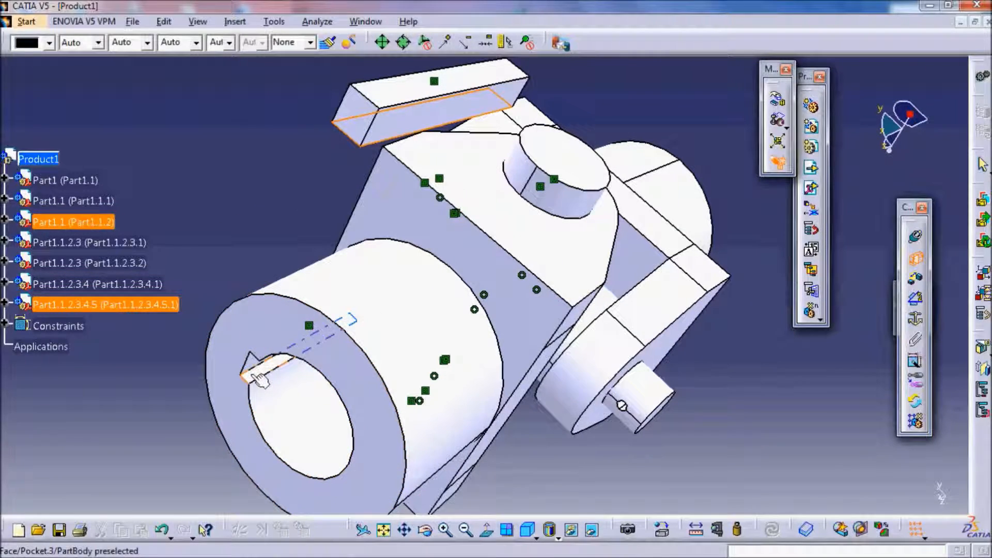
{"action": "left_click", "coordinate": [258, 379]}
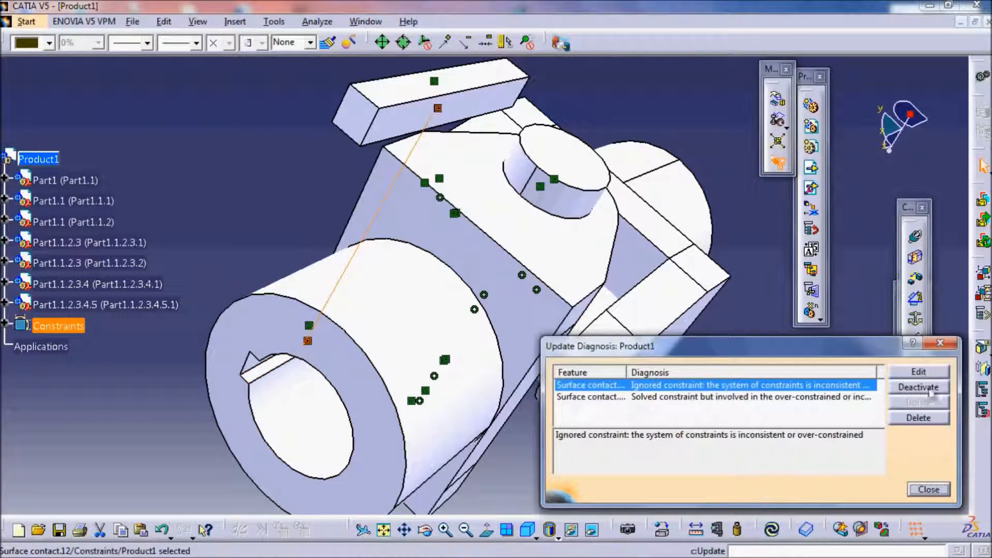
{"action": "left_click", "coordinate": [933, 418]}
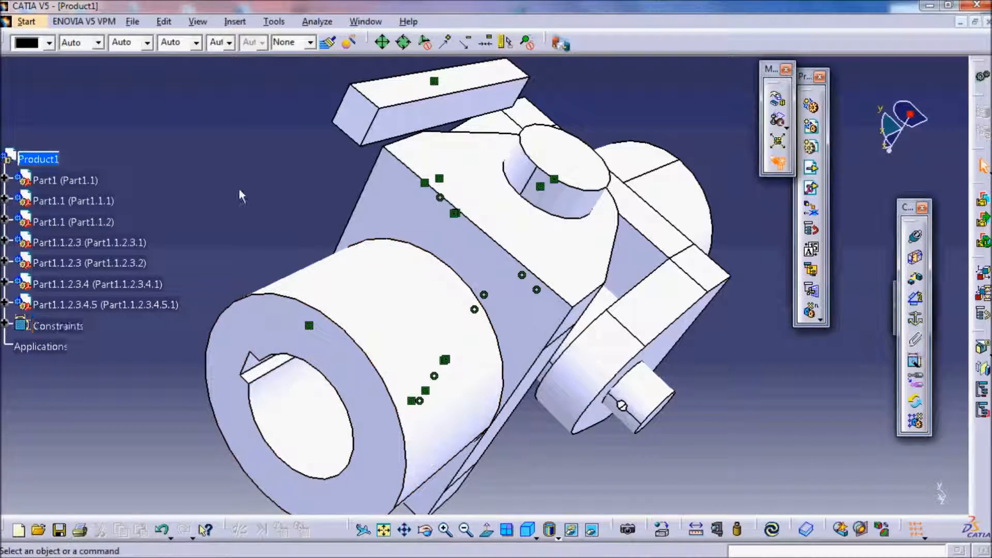
Delete the remaining contact constraint between the key and the second fork's keyway
{"action": "middle_click_drag", "start_coordinate": [243, 196], "coordinate": [478, 308]}
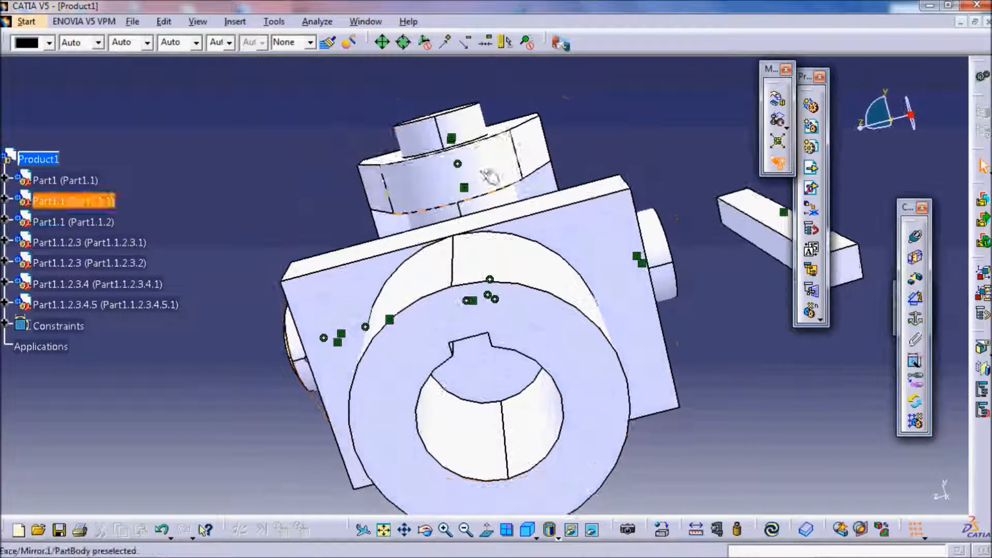
{"action": "right_click", "coordinate": [473, 303]}
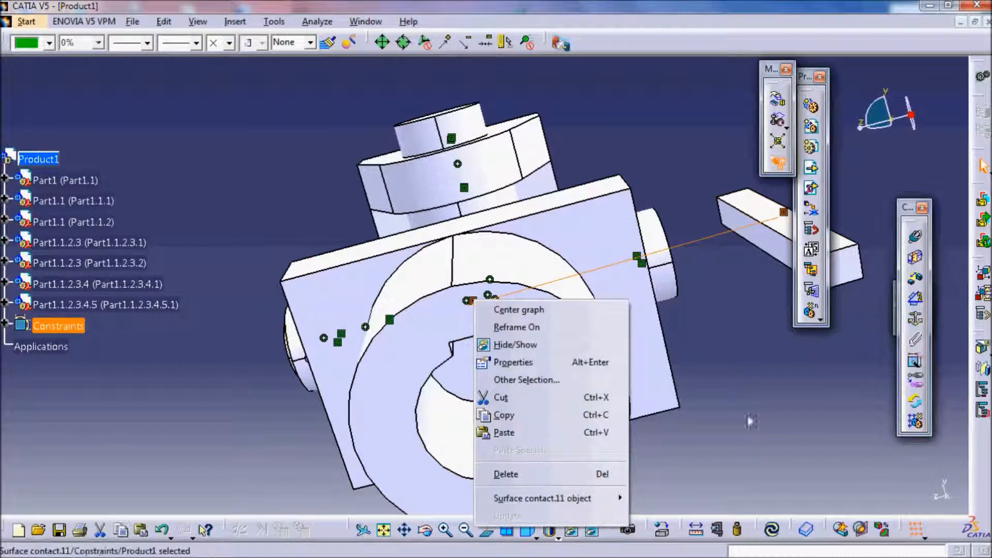
{"action": "left_click", "coordinate": [750, 422]}
{"action": "left_click", "coordinate": [772, 532]}
{"action": "right_click", "coordinate": [475, 303]}
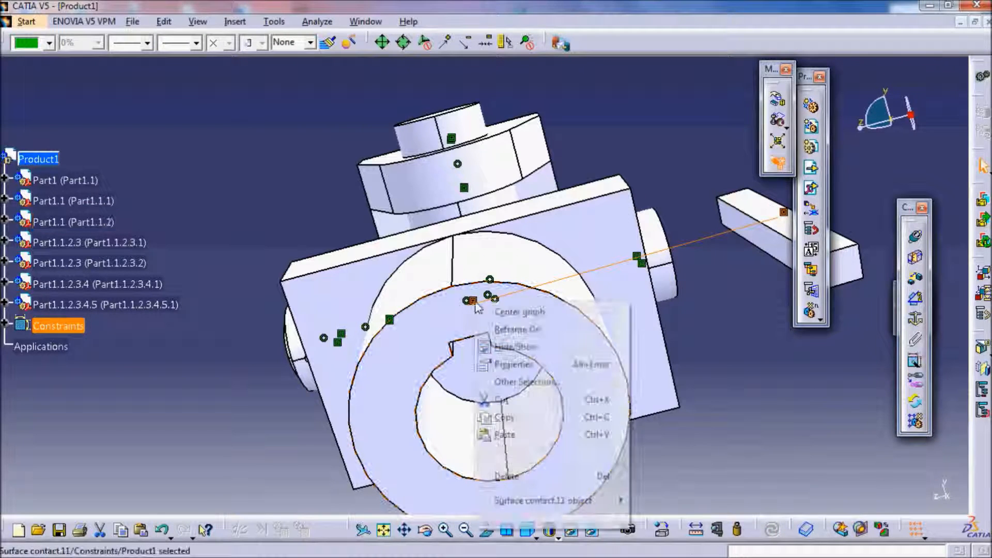
{"action": "left_click", "coordinate": [505, 474]}
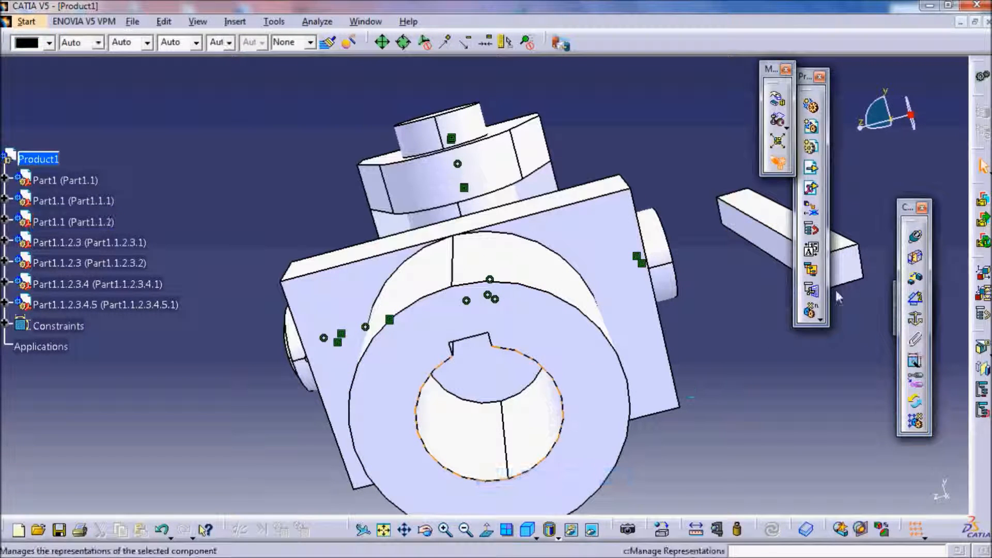
Add a contact constraint between a long side face of the key and the matching keyway face in the second fork, and update the assembly
{"action": "left_click", "coordinate": [920, 260]}
{"action": "left_click", "coordinate": [766, 245]}
{"action": "middle_click_drag", "start_coordinate": [659, 294], "coordinate": [511, 274]}
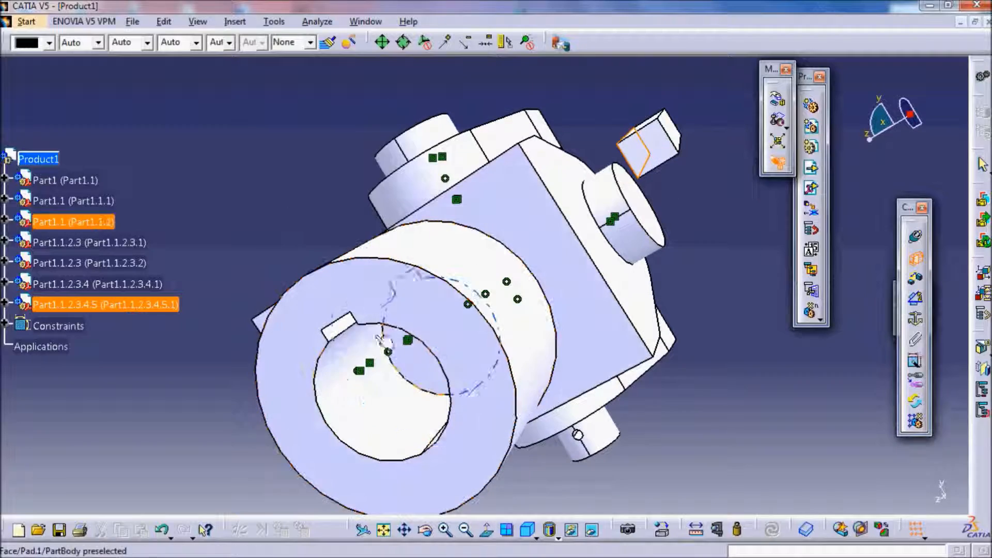
{"action": "left_click", "coordinate": [345, 339]}
{"action": "left_click", "coordinate": [773, 531]}
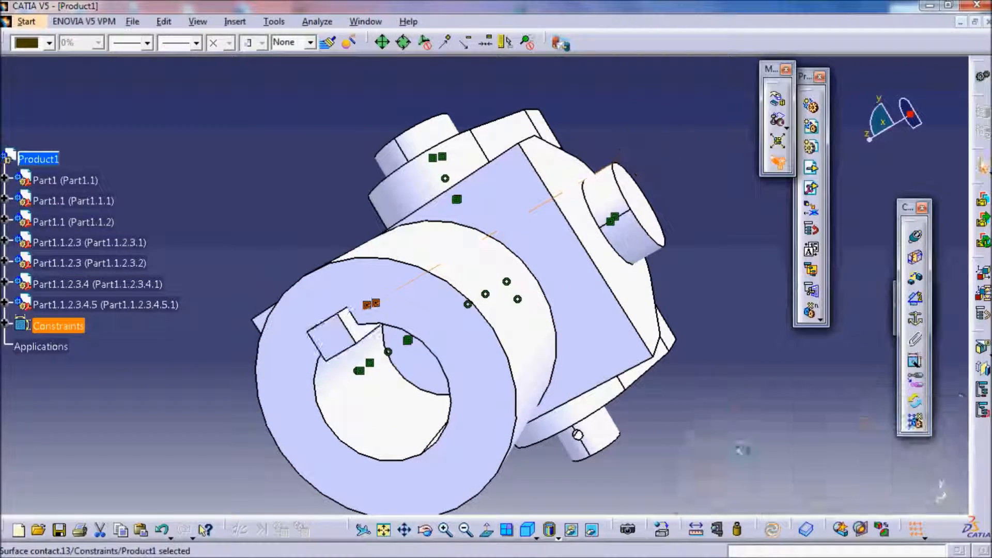
Slide the key out of the second fork along the fork's bore axis
{"action": "middle_click_drag", "start_coordinate": [739, 410], "coordinate": [687, 289]}
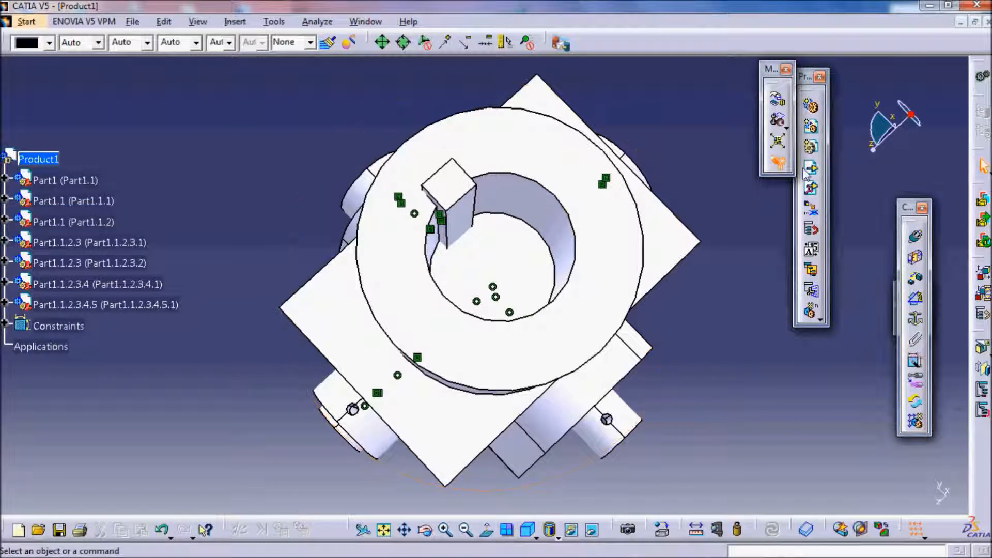
{"action": "left_click", "coordinate": [776, 102]}
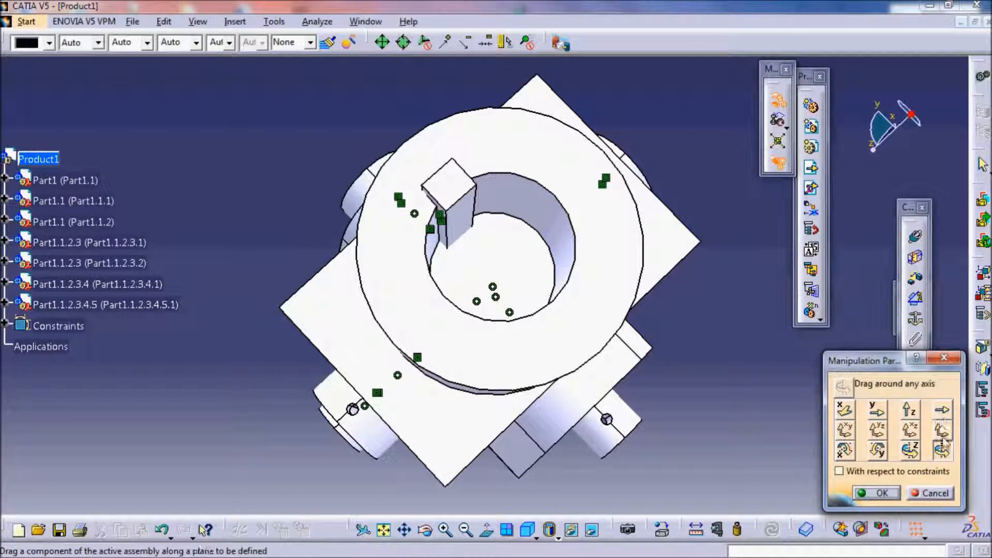
{"action": "middle_click_drag", "start_coordinate": [323, 323], "coordinate": [434, 328]}
{"action": "left_click_drag", "start_coordinate": [715, 216], "coordinate": [806, 227]}
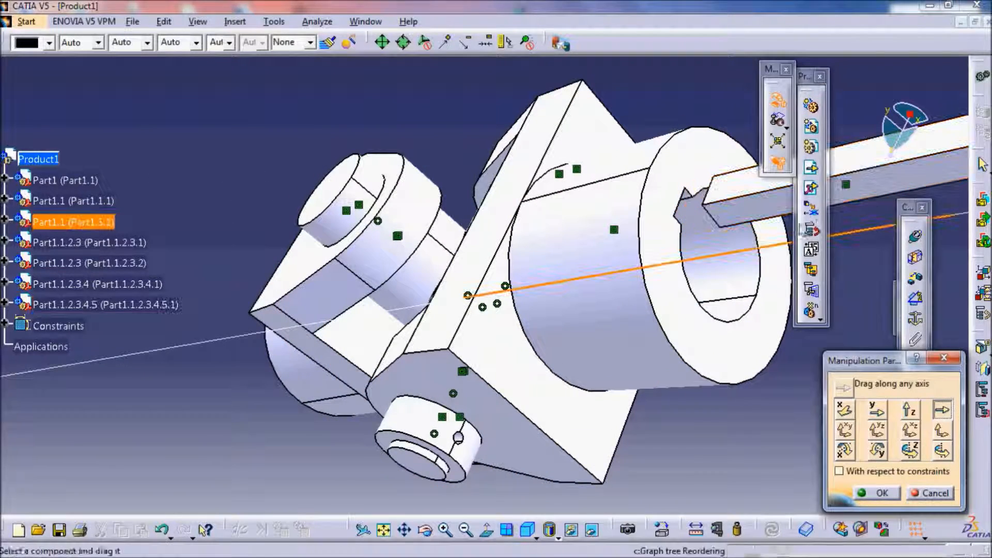
Add a contact constraint between the key's inner end face and the inner end face of the second fork's bore, and update the assembly
{"action": "left_click", "coordinate": [914, 263]}
{"action": "middle_click_drag", "start_coordinate": [396, 197], "coordinate": [507, 198]}
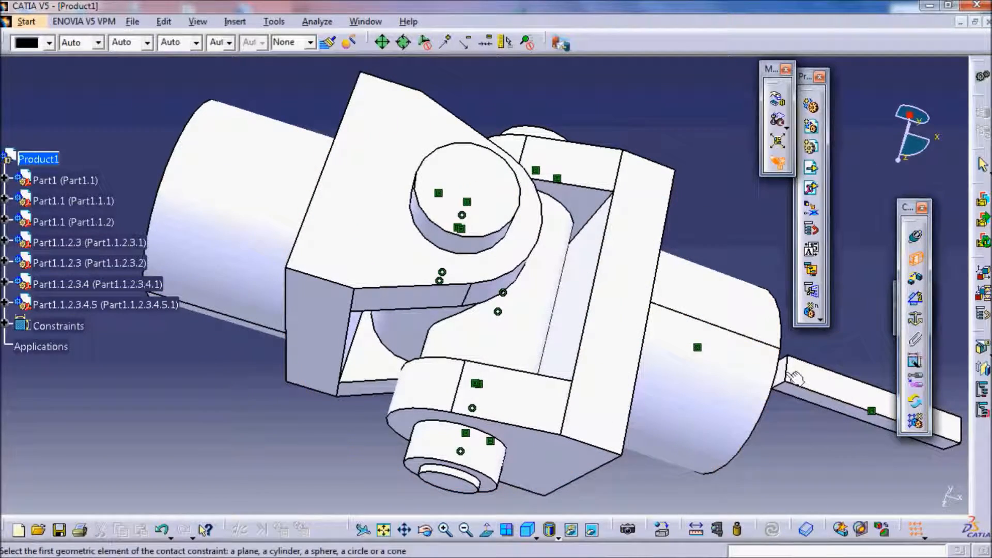
{"action": "middle_click_drag", "start_coordinate": [578, 275], "coordinate": [243, 235]}
{"action": "left_click", "coordinate": [411, 265]}
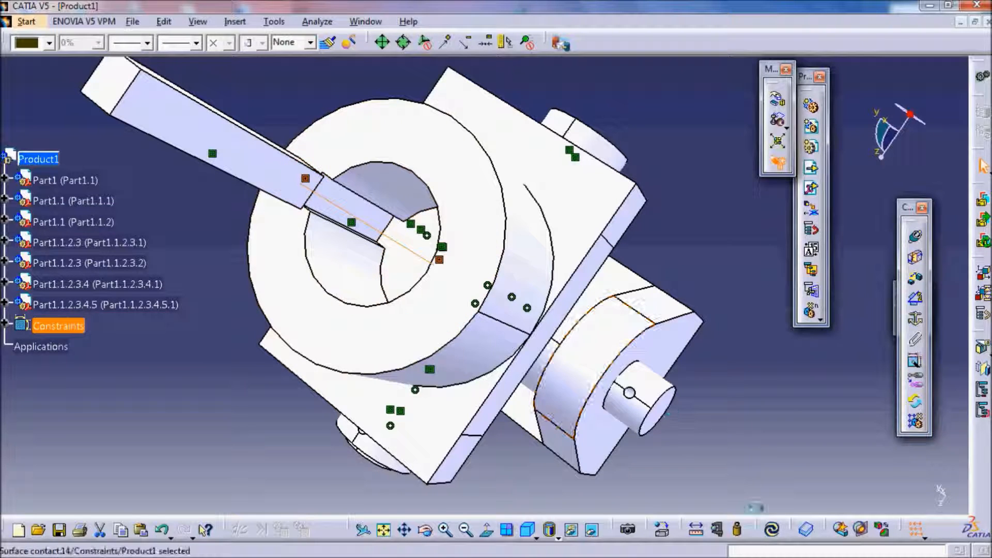
{"action": "left_click", "coordinate": [771, 529]}
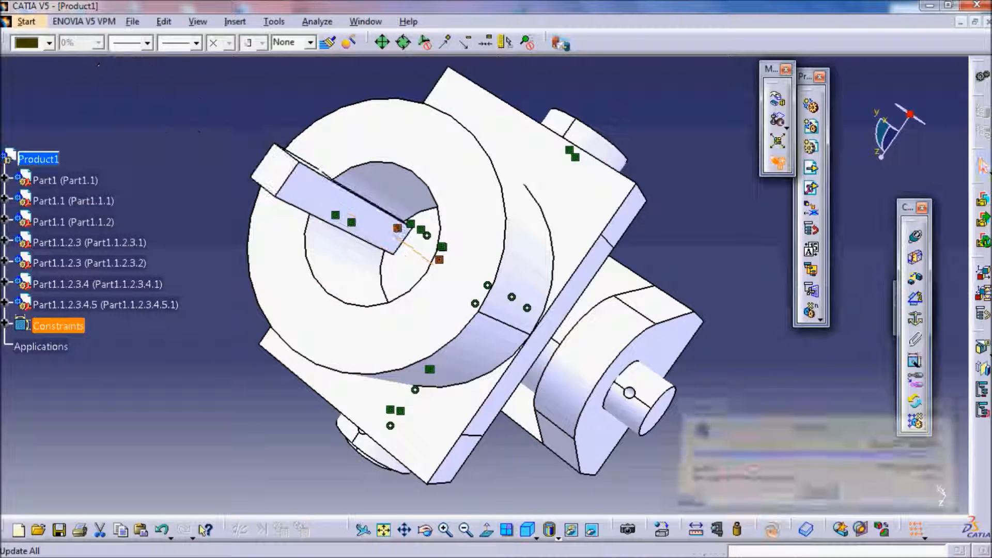
{"action": "left_click", "coordinate": [771, 380]}
{"action": "middle_click_drag", "start_coordinate": [702, 184], "coordinate": [371, 404]}
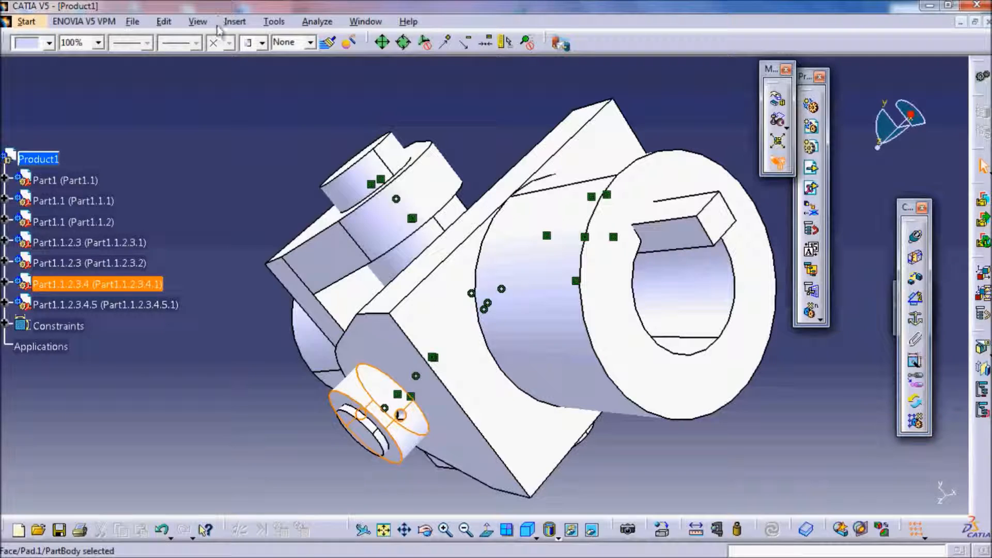
{"action": "left_click", "coordinate": [233, 22]}
{"action": "left_click", "coordinate": [292, 282]}
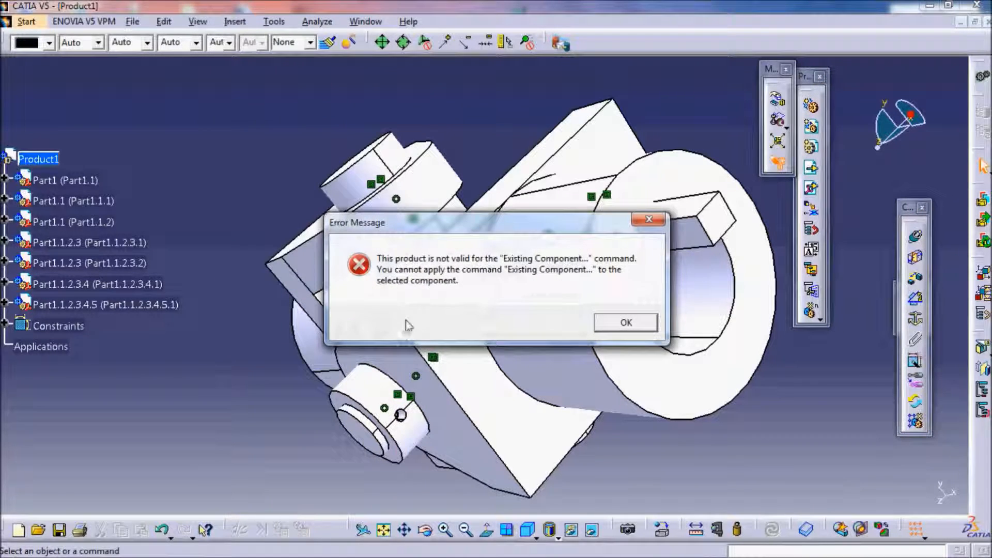
{"action": "left_click", "coordinate": [626, 323]}
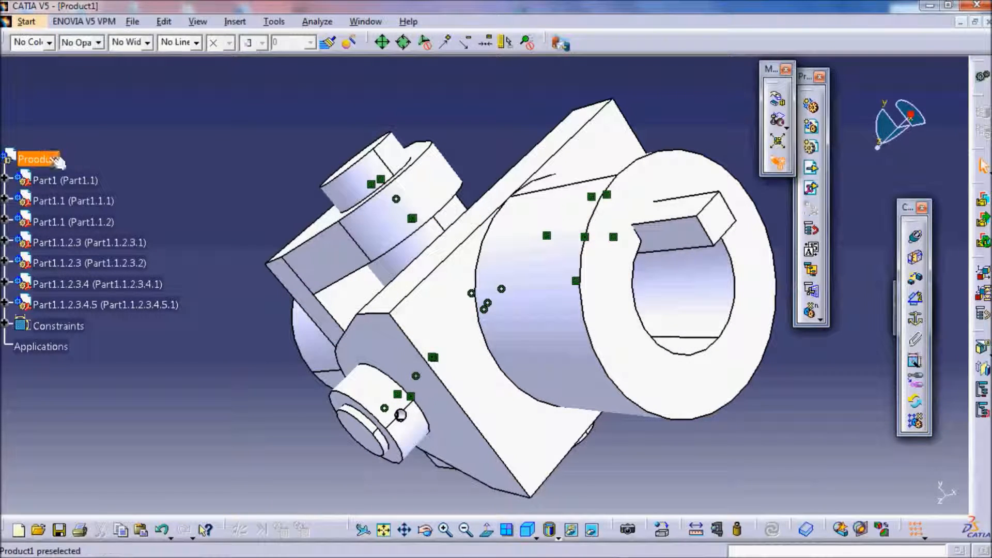
Insert the existing component uj_pt4 from the universal_joint folder into Product1
{"action": "left_click", "coordinate": [243, 24]}
{"action": "left_click", "coordinate": [292, 281]}
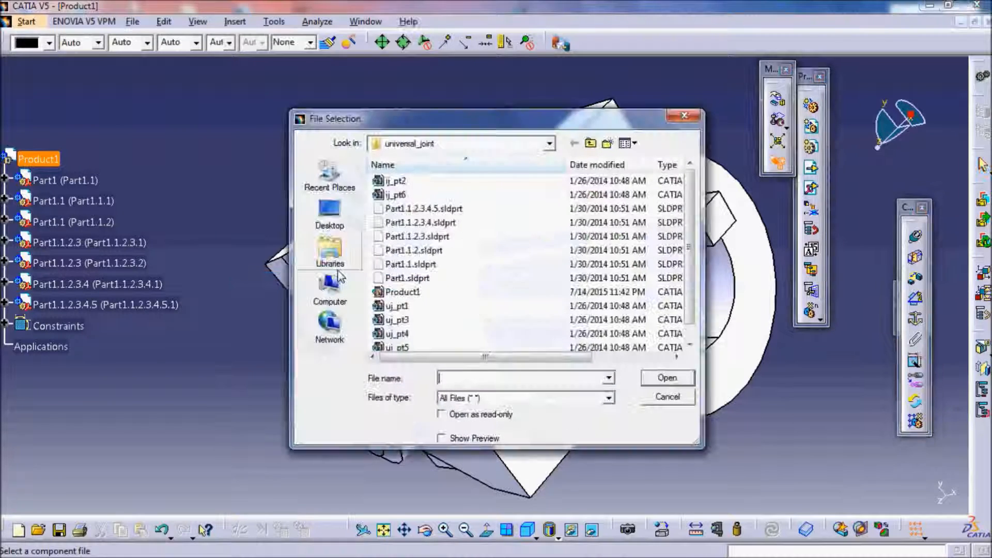
{"action": "left_click", "coordinate": [405, 347]}
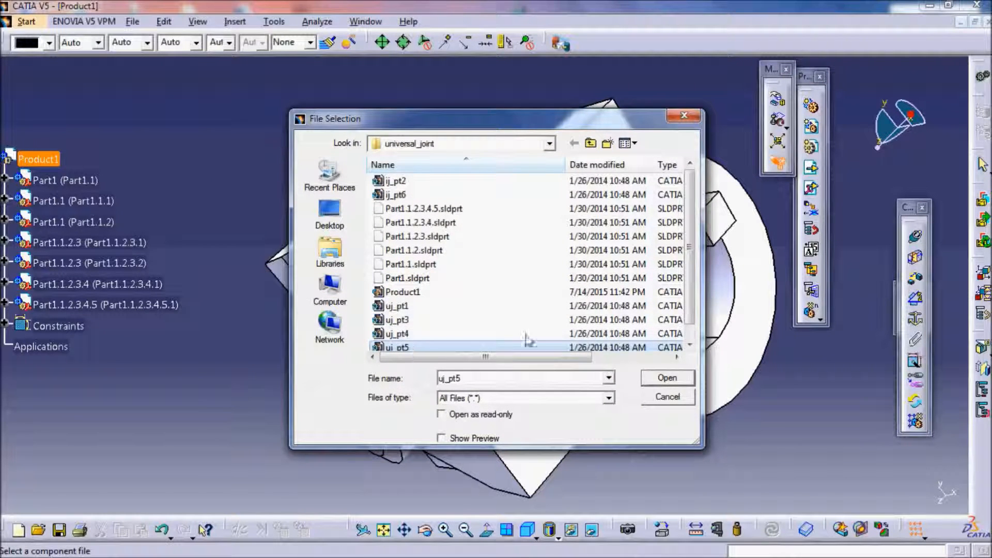
{"action": "left_click", "coordinate": [427, 325]}
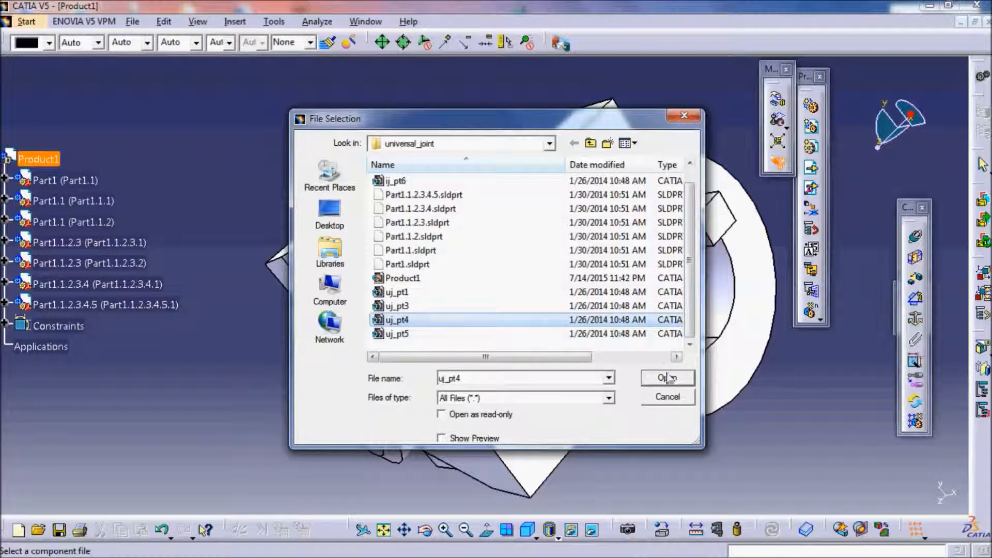
{"action": "left_click", "coordinate": [662, 381]}
Move the forks and a pin apart along the X axis to free the new collar, shift it clear along the Z axis, and update the assembly
{"action": "middle_click_drag", "start_coordinate": [304, 274], "coordinate": [571, 193]}
{"action": "left_click", "coordinate": [779, 101]}
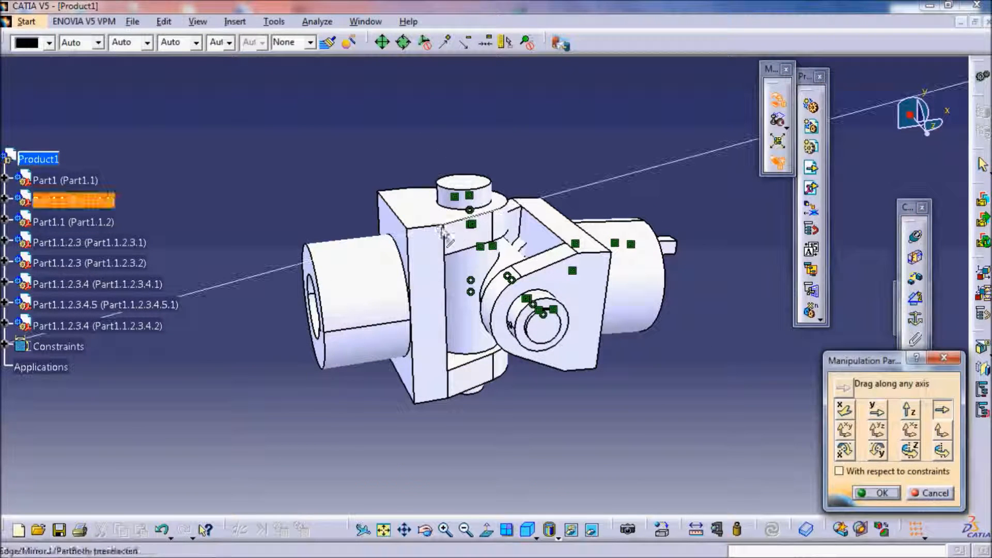
{"action": "left_click", "coordinate": [844, 411]}
{"action": "left_click_drag", "start_coordinate": [455, 290], "coordinate": [289, 268]}
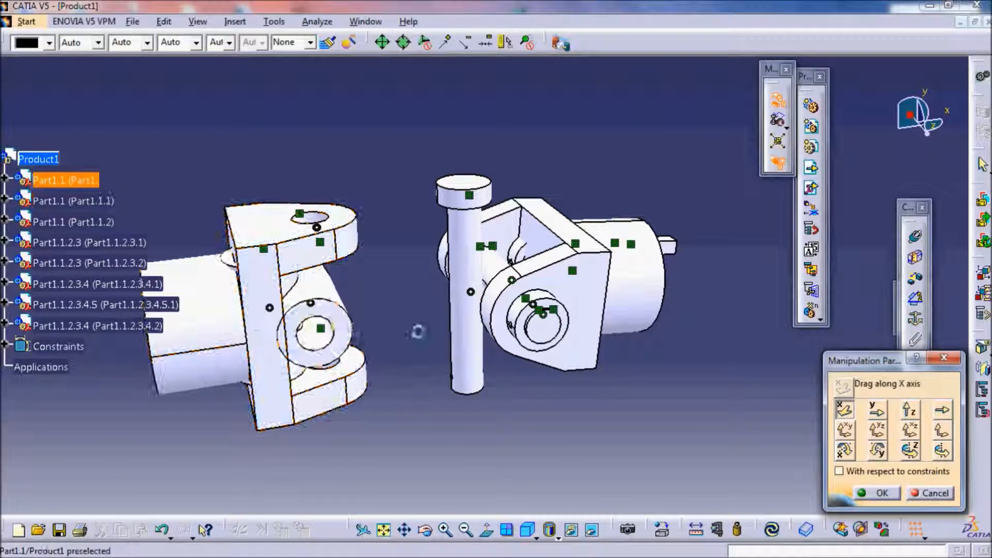
{"action": "left_click_drag", "start_coordinate": [460, 350], "coordinate": [329, 364]}
{"action": "left_click_drag", "start_coordinate": [585, 279], "coordinate": [756, 261]}
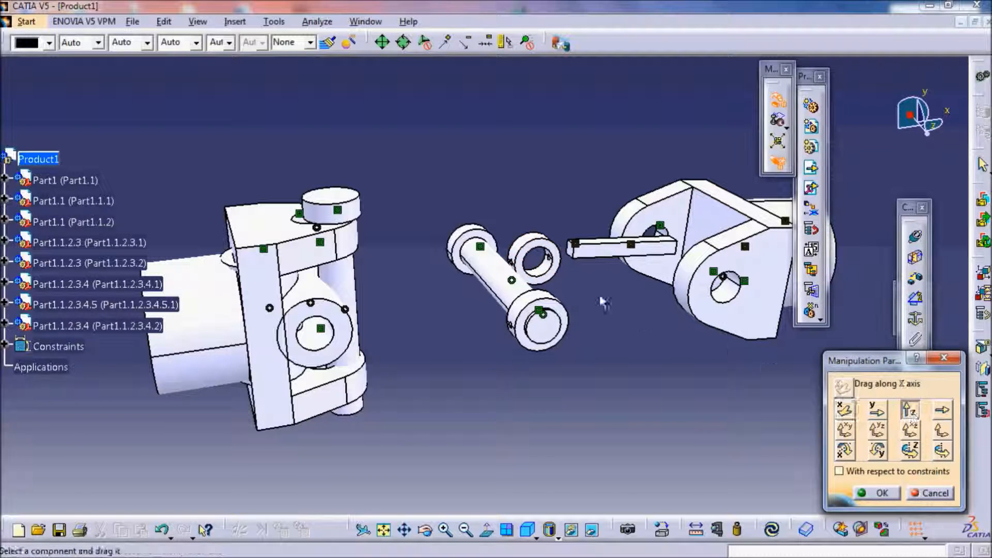
{"action": "left_click_drag", "start_coordinate": [407, 114], "coordinate": [359, 71]}
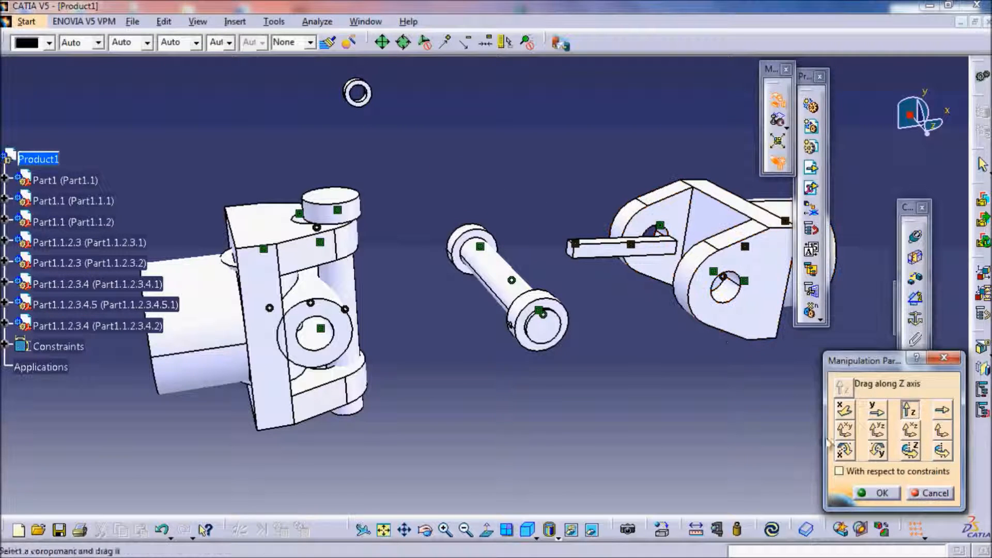
{"action": "left_click", "coordinate": [882, 494]}
{"action": "left_click", "coordinate": [772, 529]}
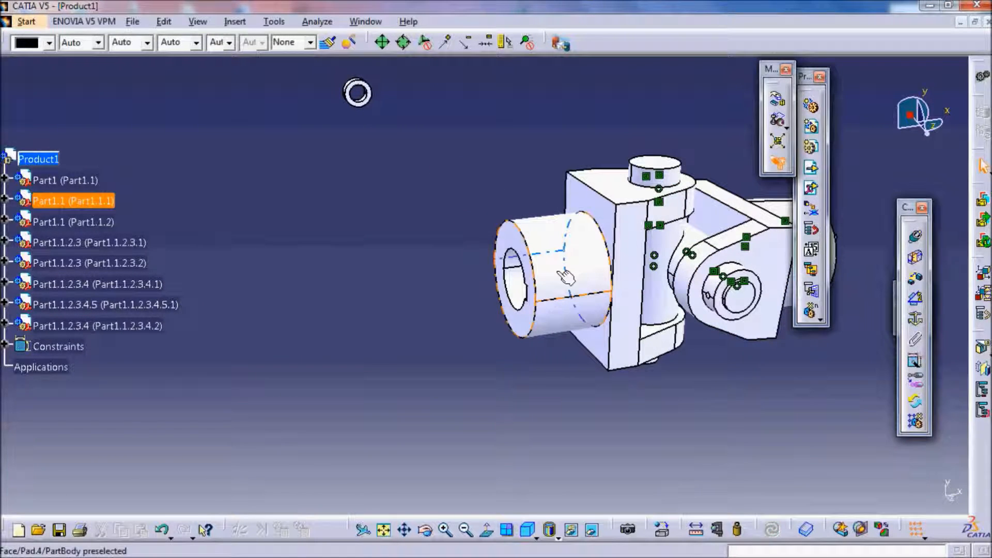
Add a coincidence constraint between the new collar's axis and the axis of the pin that has no collar
{"action": "middle_click_drag", "start_coordinate": [443, 166], "coordinate": [433, 430]}
{"action": "left_click", "coordinate": [383, 530]}
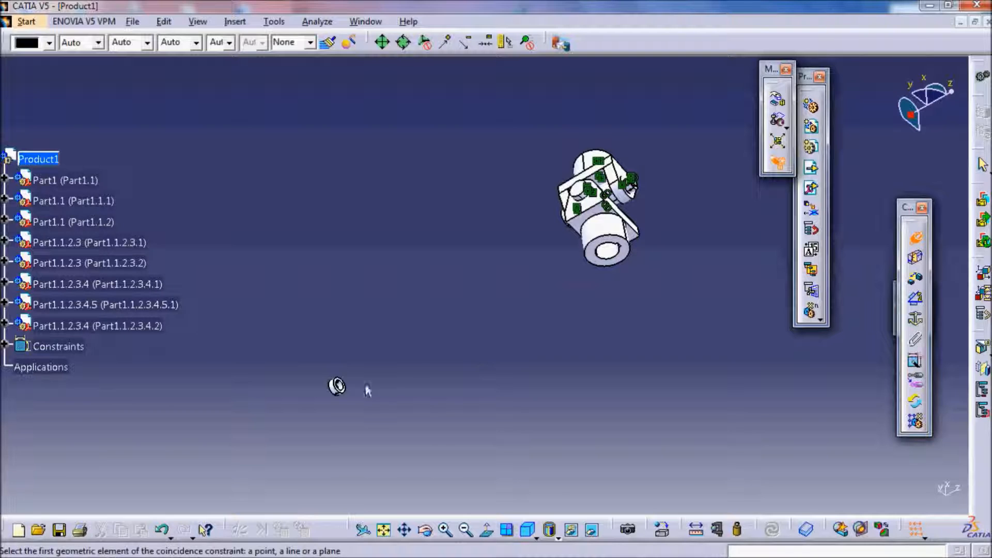
{"action": "mouse_move", "coordinate": [571, 253]}
{"action": "middle_mouse_down"}
{"action": "mouse_move", "coordinate": [558, 146]}
{"action": "mouse_move", "coordinate": [561, 258]}
{"action": "middle_mouse_up"}
{"action": "middle_click_drag", "start_coordinate": [666, 226], "coordinate": [466, 512]}
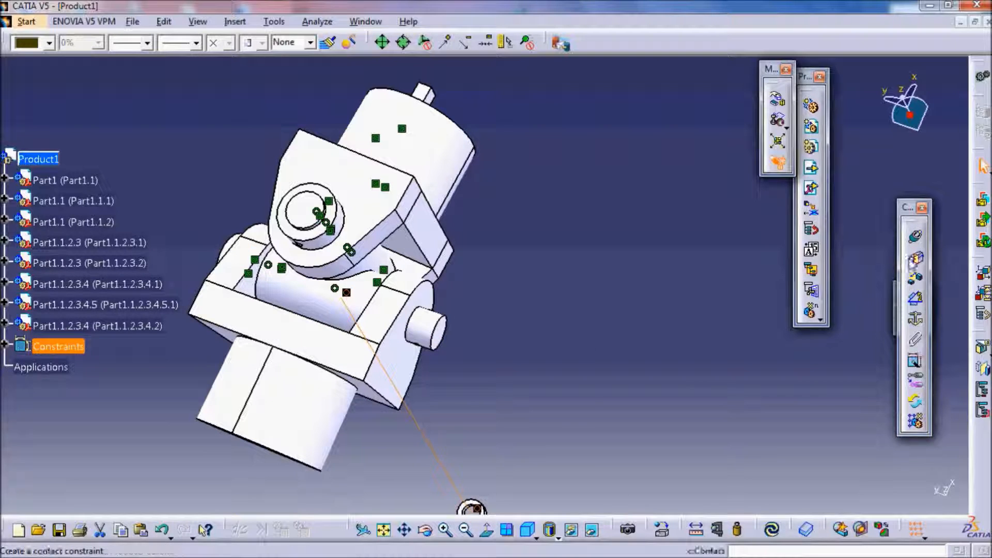
Add a contact constraint between the new collar's flat face and the fork's outer face around the pin end, and update the assembly
{"action": "left_click", "coordinate": [915, 259]}
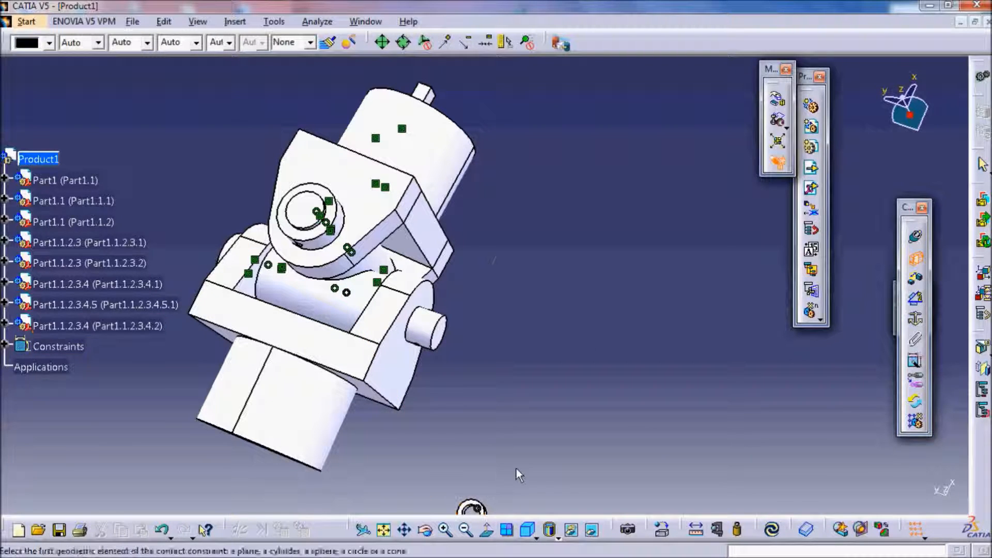
{"action": "middle_click_drag", "start_coordinate": [516, 468], "coordinate": [571, 126]}
{"action": "scroll", "coordinate": [533, 459], "scroll_direction": "up", "scroll_amount": 1}
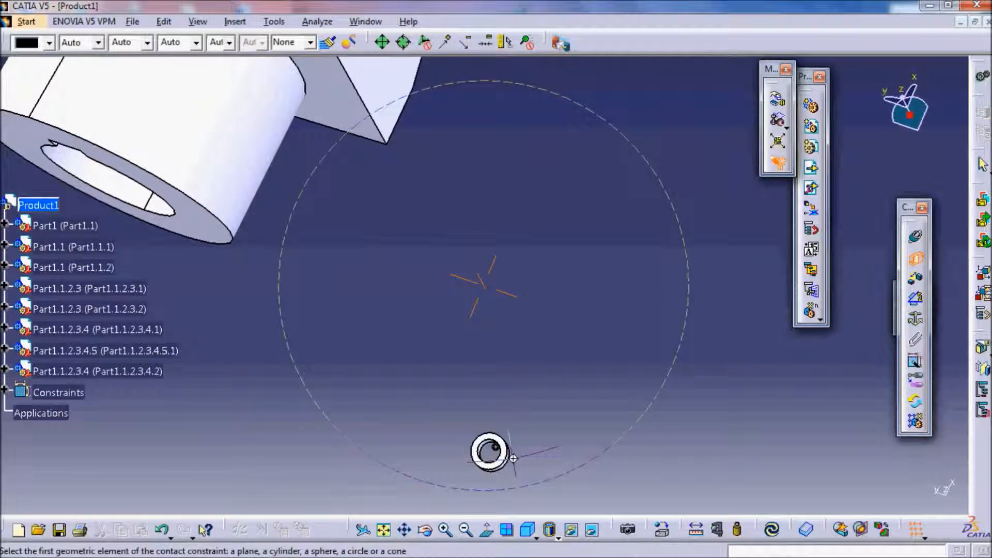
{"action": "middle_click_drag", "start_coordinate": [533, 459], "coordinate": [534, 433]}
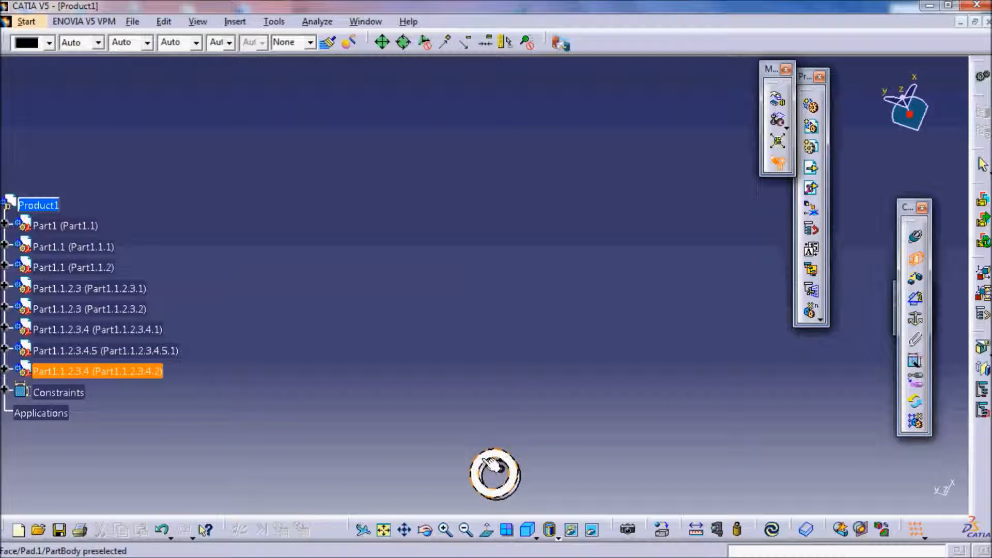
{"action": "middle_click_drag", "start_coordinate": [508, 190], "coordinate": [444, 160]}
{"action": "left_click", "coordinate": [399, 200]}
{"action": "key", "text": "ctrl+u"}
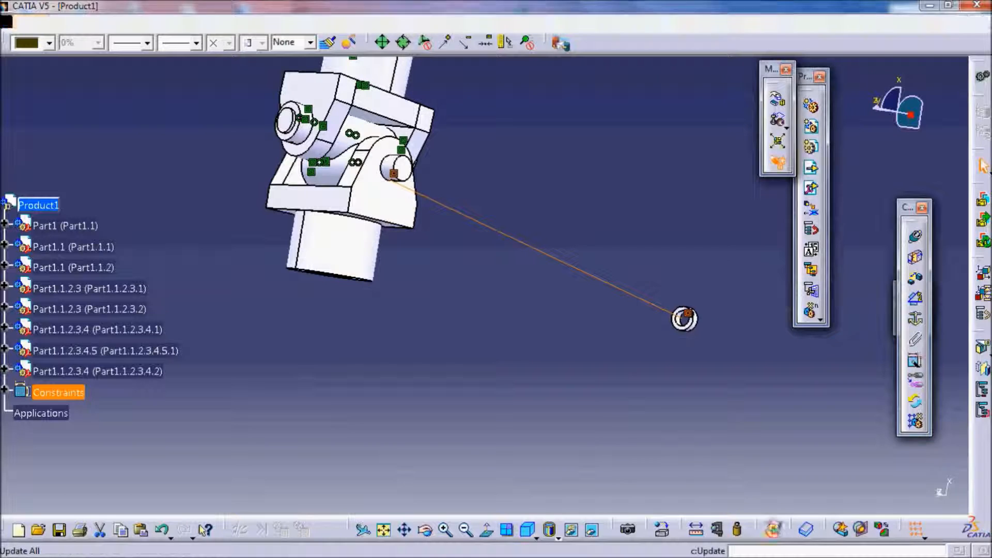
Add another contact constraint between a side face of the key and a keyway face in the second fork, and close the update diagnosis
{"action": "middle_click_drag", "start_coordinate": [187, 151], "coordinate": [447, 414]}
{"action": "middle_click_drag", "start_coordinate": [345, 287], "coordinate": [318, 221]}
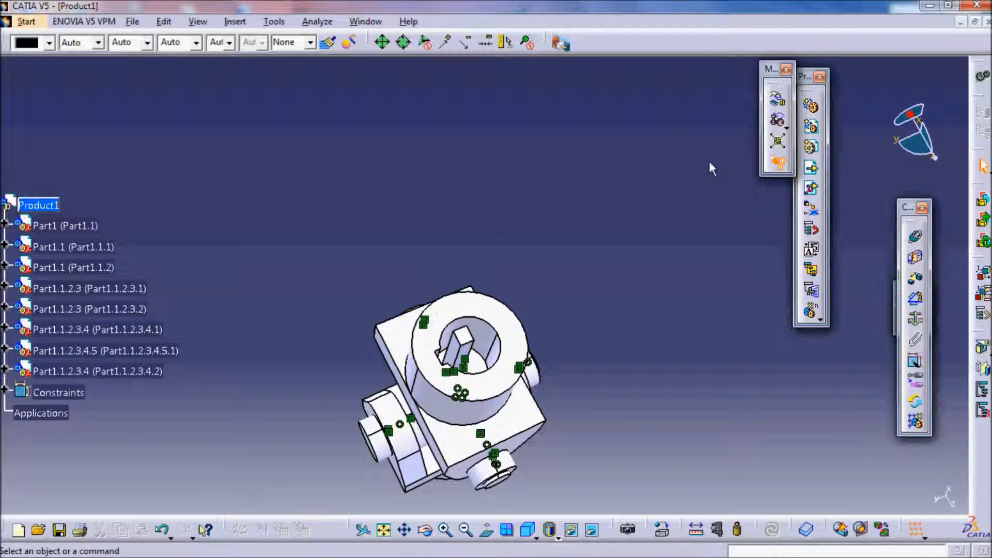
{"action": "left_click", "coordinate": [915, 258]}
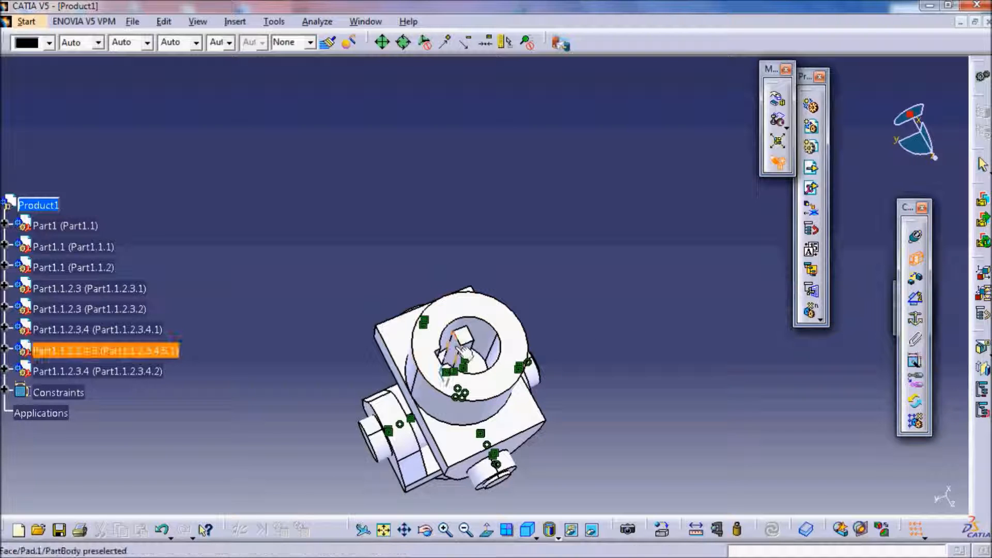
{"action": "left_click", "coordinate": [450, 349]}
{"action": "middle_click_drag", "start_coordinate": [597, 283], "coordinate": [704, 5]}
{"action": "scroll", "coordinate": [295, 270], "scroll_direction": "up", "scroll_amount": 1}
{"action": "middle_click_drag", "start_coordinate": [528, 277], "coordinate": [474, 270]}
{"action": "left_click", "coordinate": [192, 170]}
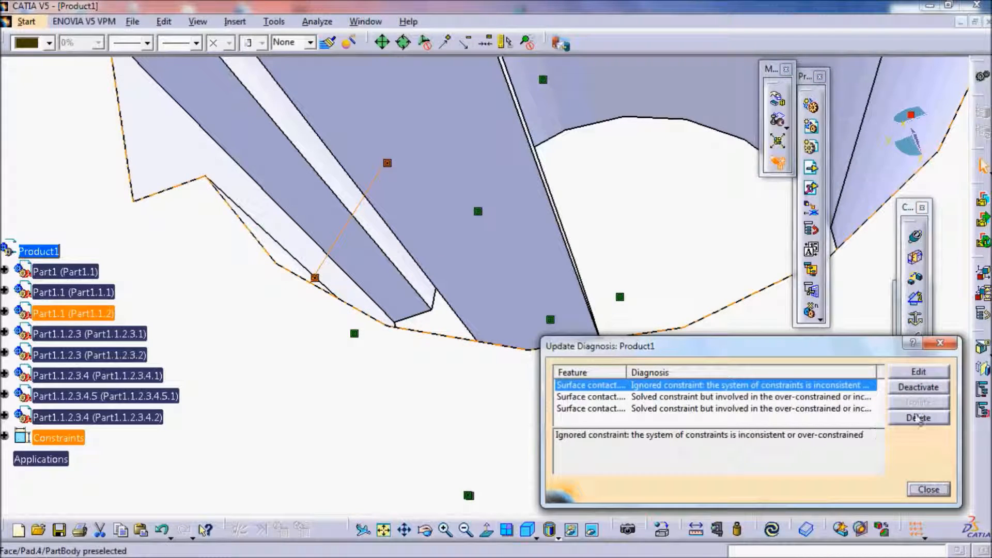
{"action": "left_click", "coordinate": [939, 343]}
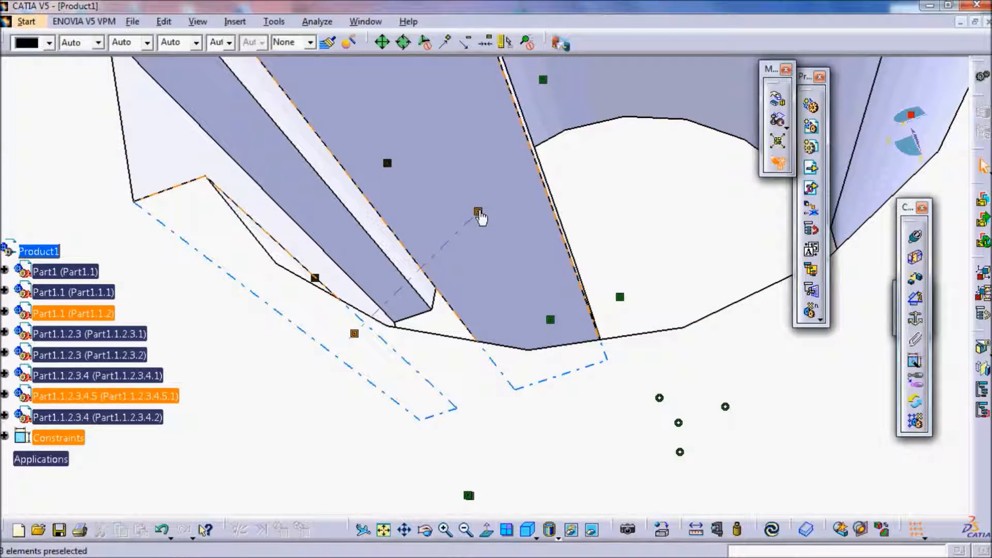
Delete the earlier contact constraint on the key's wide face that conflicts with the new one, and update the assembly
{"action": "right_click", "coordinate": [479, 213]}
{"action": "left_click", "coordinate": [512, 382]}
{"action": "left_click", "coordinate": [773, 530]}
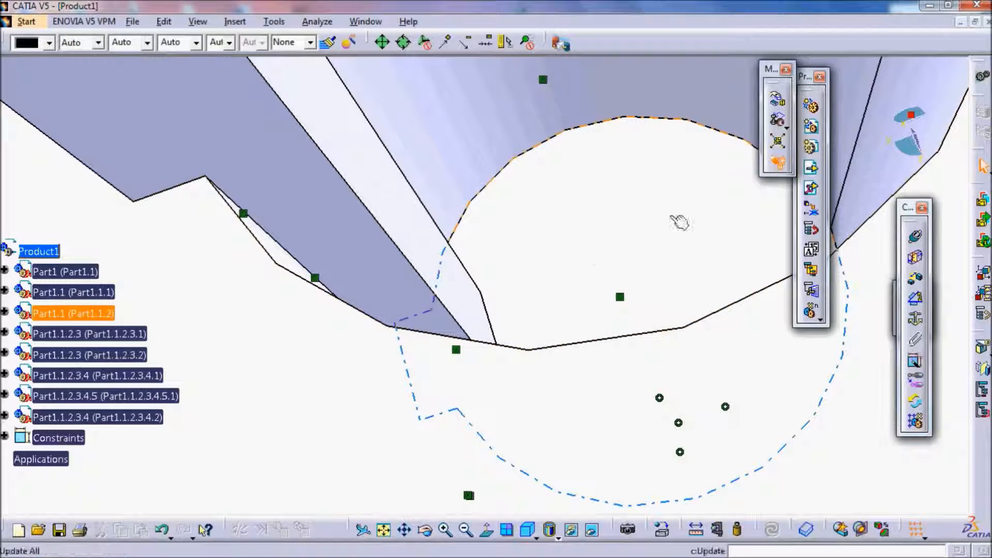
Explode Product1 in 3D at all levels, accept modifying the product positions, and scroll the explosion back to the assembled state
{"action": "middle_click_drag", "start_coordinate": [651, 250], "coordinate": [755, 414]}
{"action": "middle_click_drag", "start_coordinate": [421, 169], "coordinate": [699, 278]}
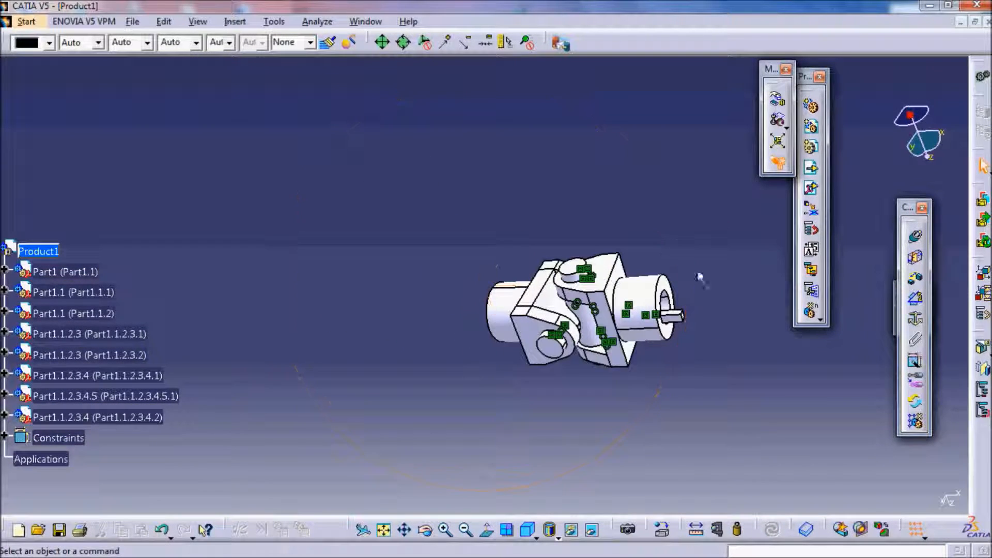
{"action": "left_click", "coordinate": [389, 531]}
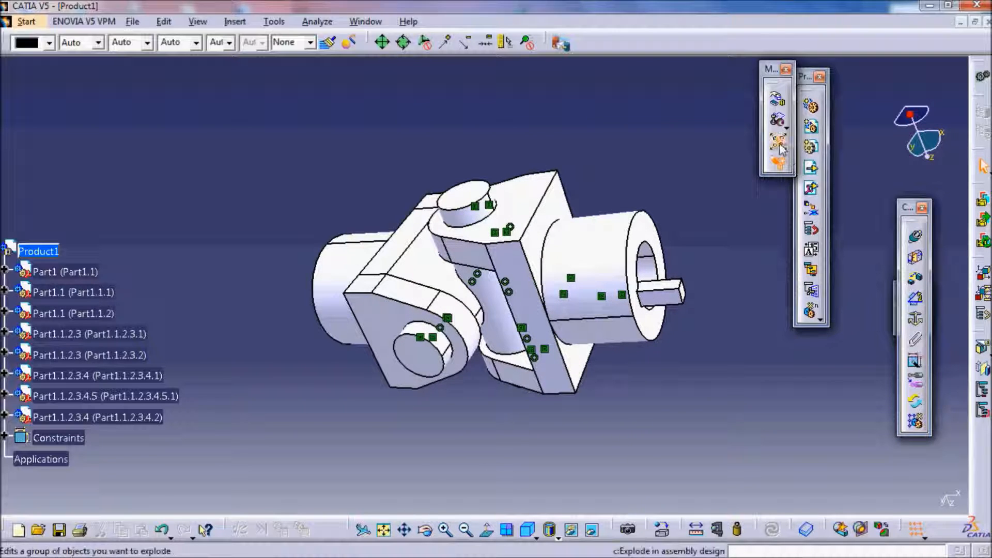
{"action": "left_click", "coordinate": [781, 147]}
{"action": "left_click", "coordinate": [816, 498]}
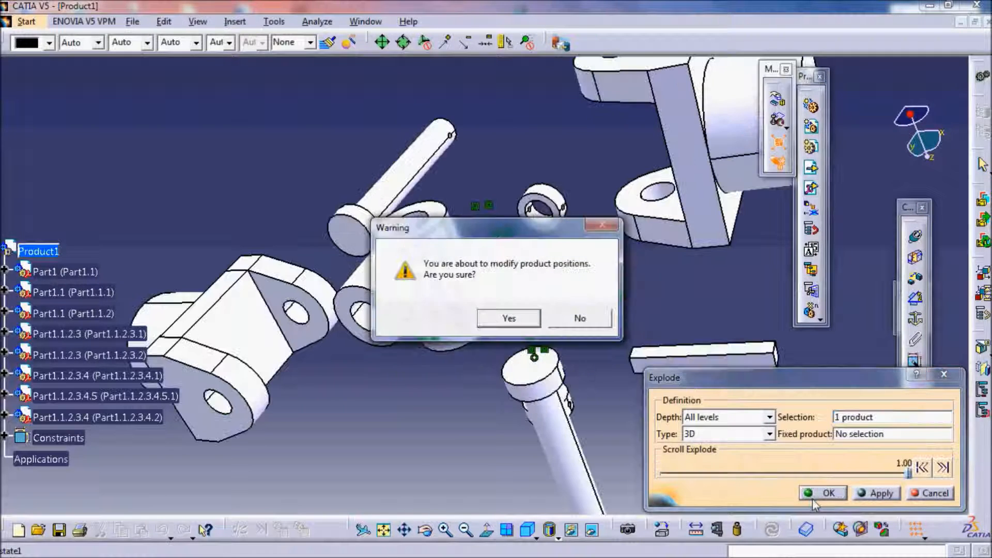
{"action": "left_click", "coordinate": [538, 318]}
{"action": "left_click_drag", "start_coordinate": [908, 472], "coordinate": [663, 466]}
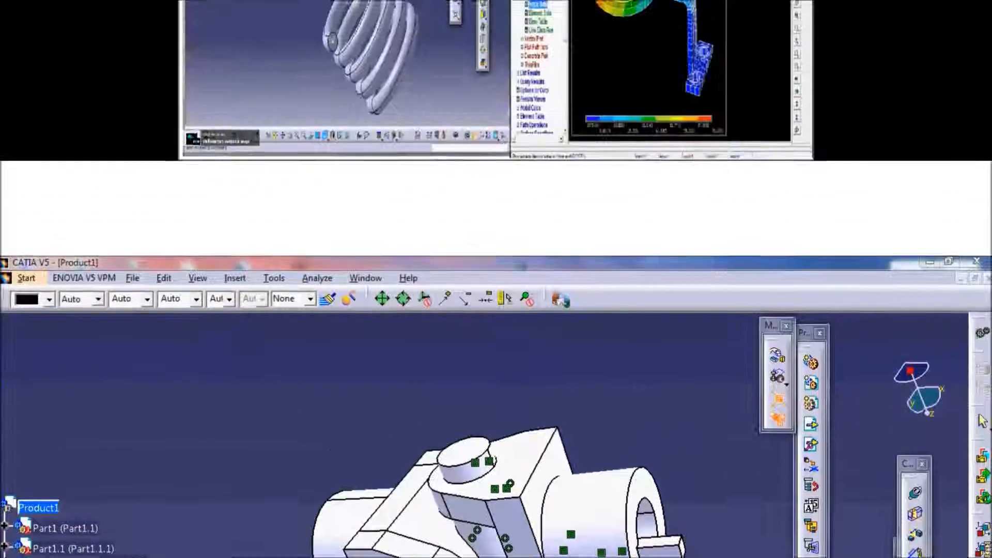